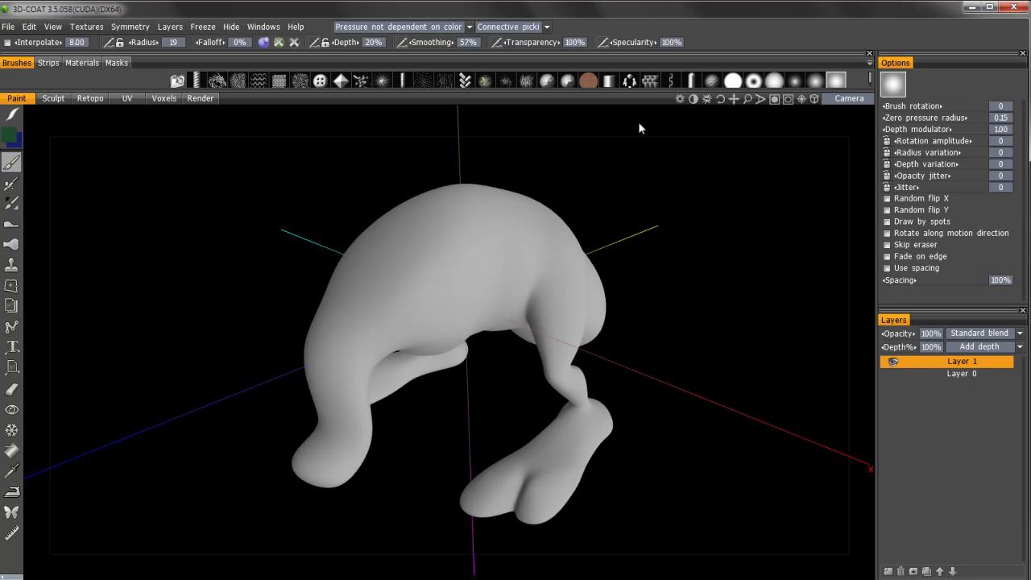
# Enlarge the brush strip slightly and activate the Fill tool
pyautogui.moveTo(610, 91); pyautogui.dragTo(610, 101)
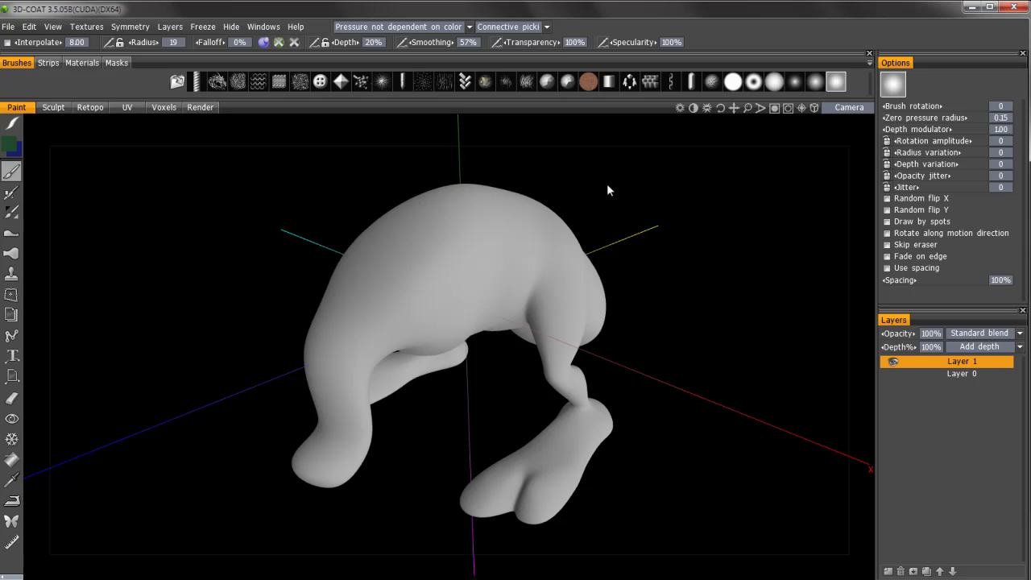
pyautogui.moveTo(604, 190); pyautogui.dragTo(900, 546)
pyautogui.moveTo(594, 205); pyautogui.dragTo(608, 227, button='middle')
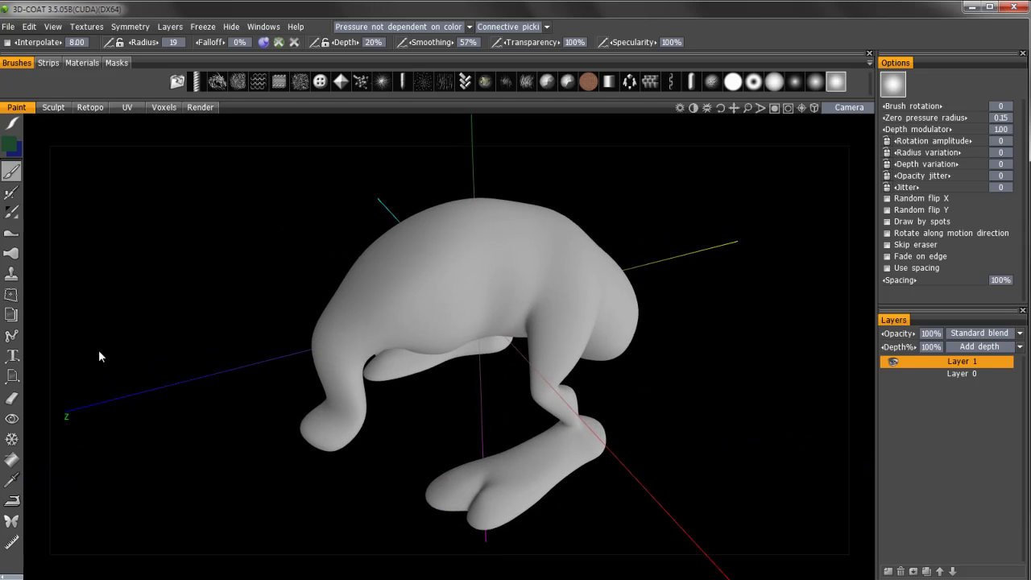
pyautogui.click(16, 464)
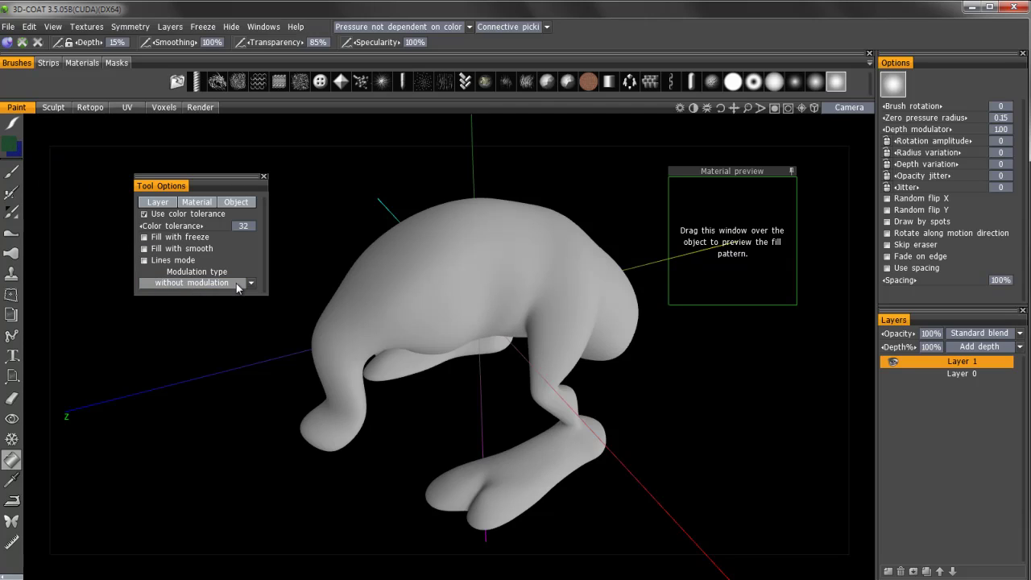
# Try to fill the entire Layer 1 without modulation
pyautogui.click(165, 205)
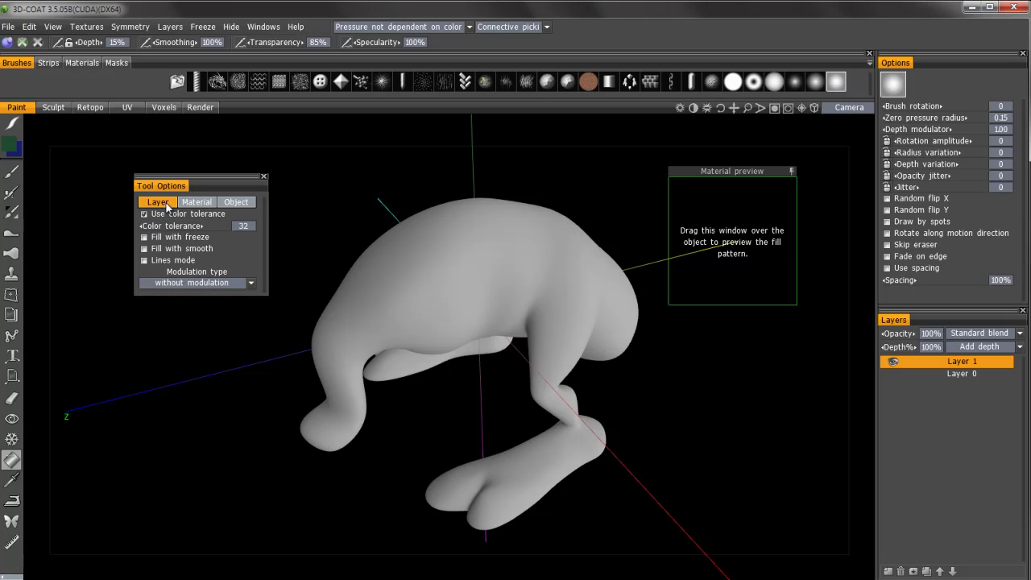
pyautogui.click(167, 208)
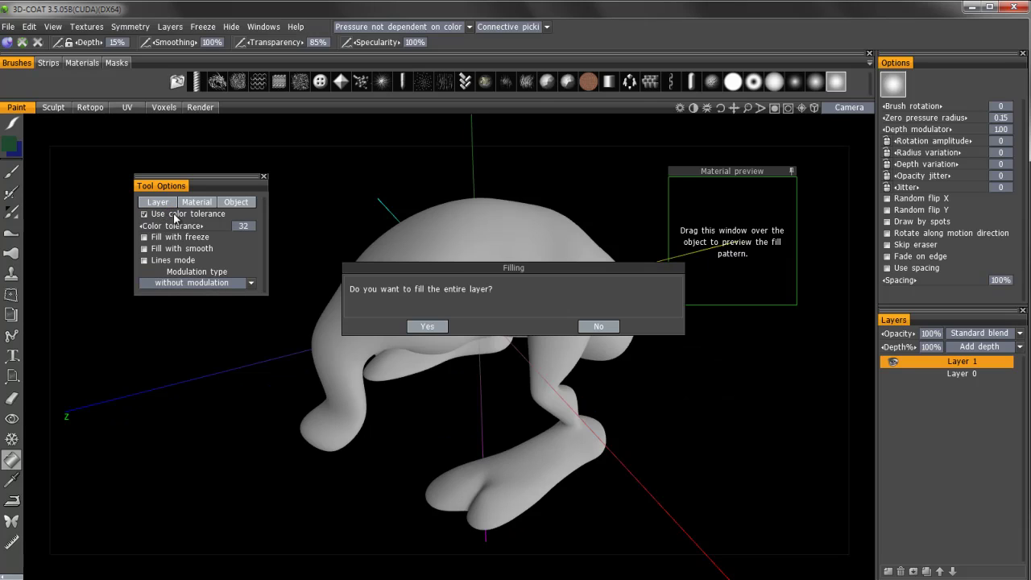
pyautogui.click(427, 327)
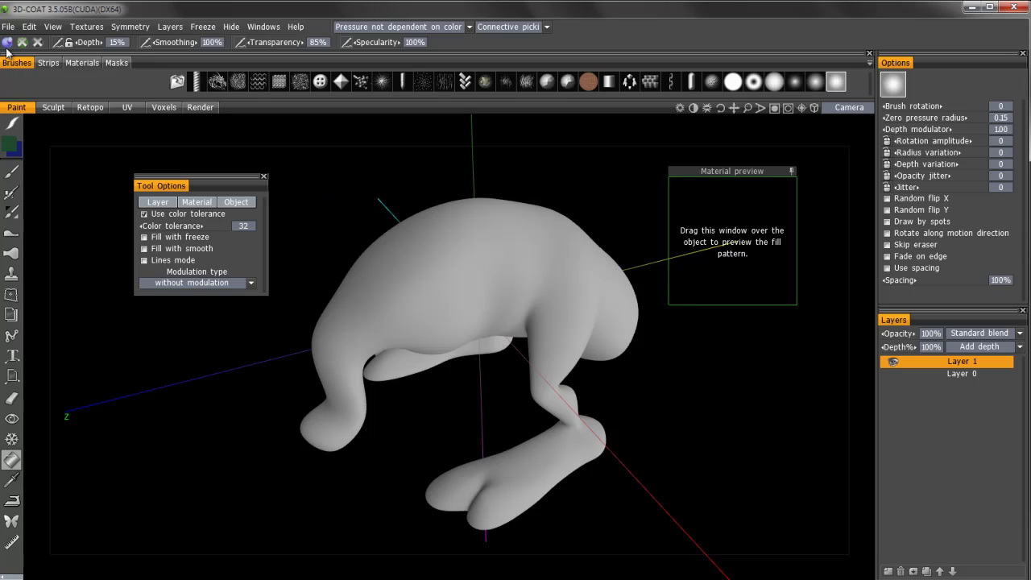
# Disable depth and enable color and specularity for the fill, with specularity at 5% and transparency at 100%
pyautogui.moveTo(25, 46)
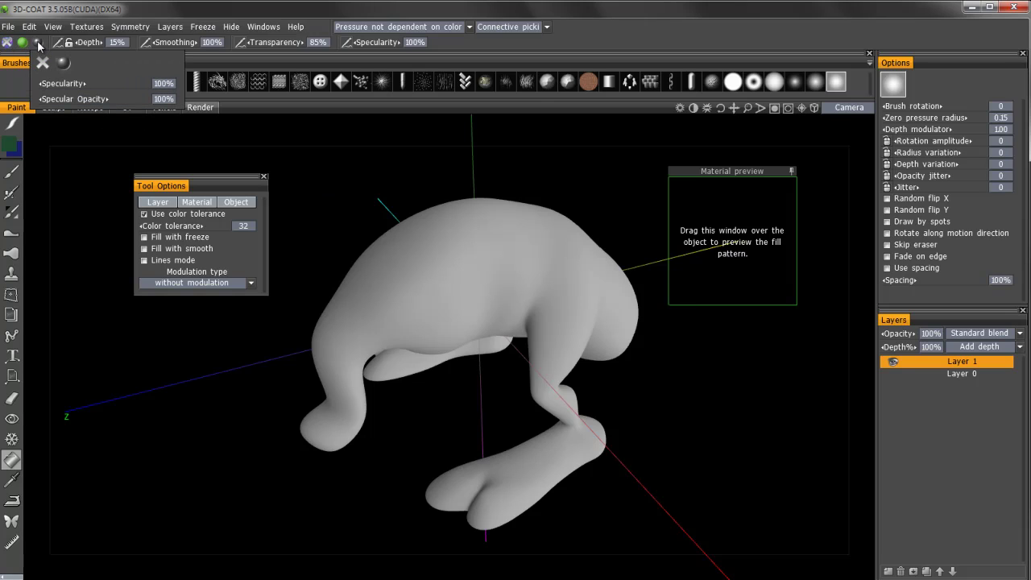
pyautogui.click(414, 44)
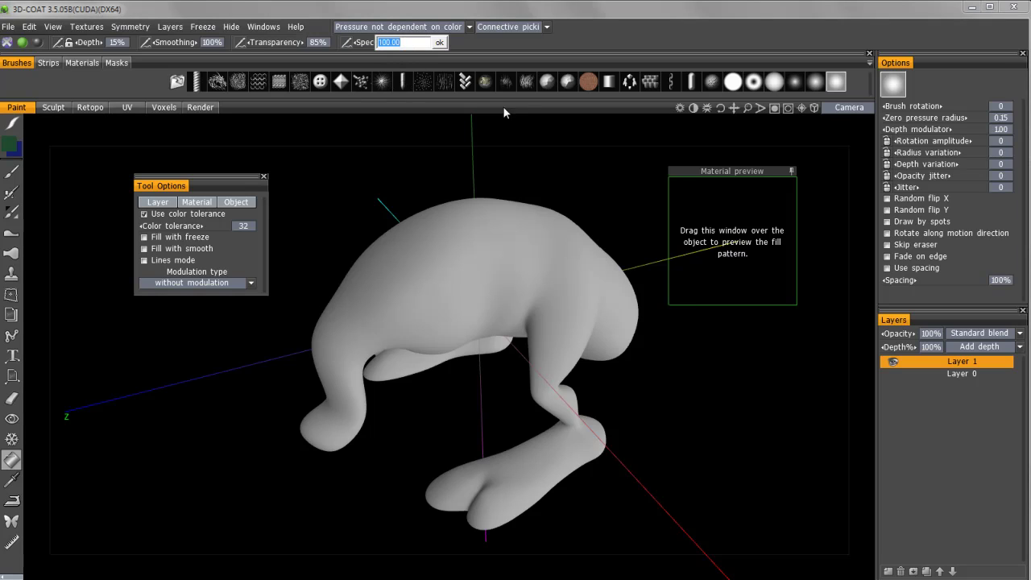
pyautogui.write('5')
pyautogui.press('Return')
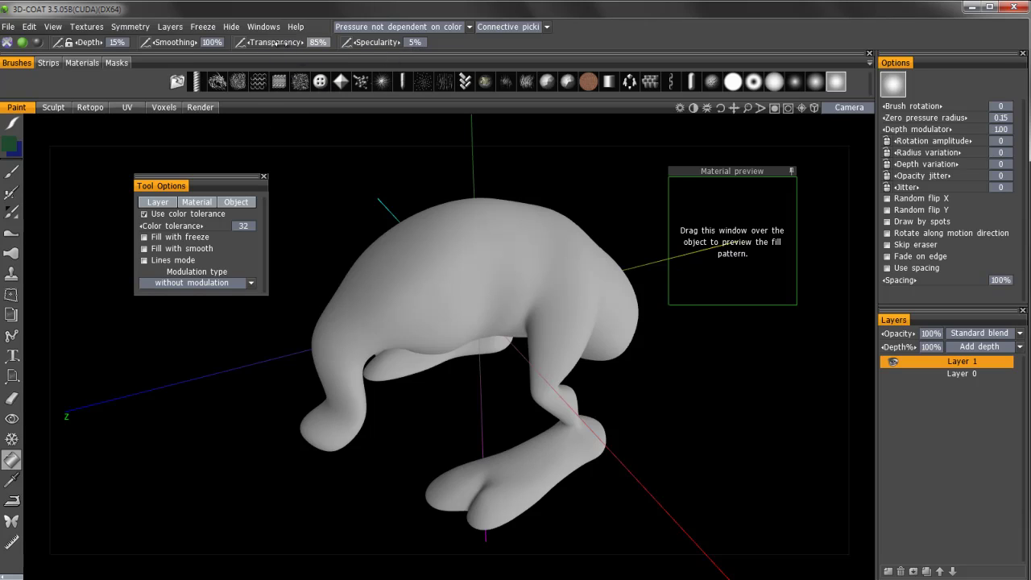
pyautogui.click(316, 45)
pyautogui.write('100')
pyautogui.press('Return')
# Fill the entire Layer 1 with the current dark green color
pyautogui.click(159, 204)
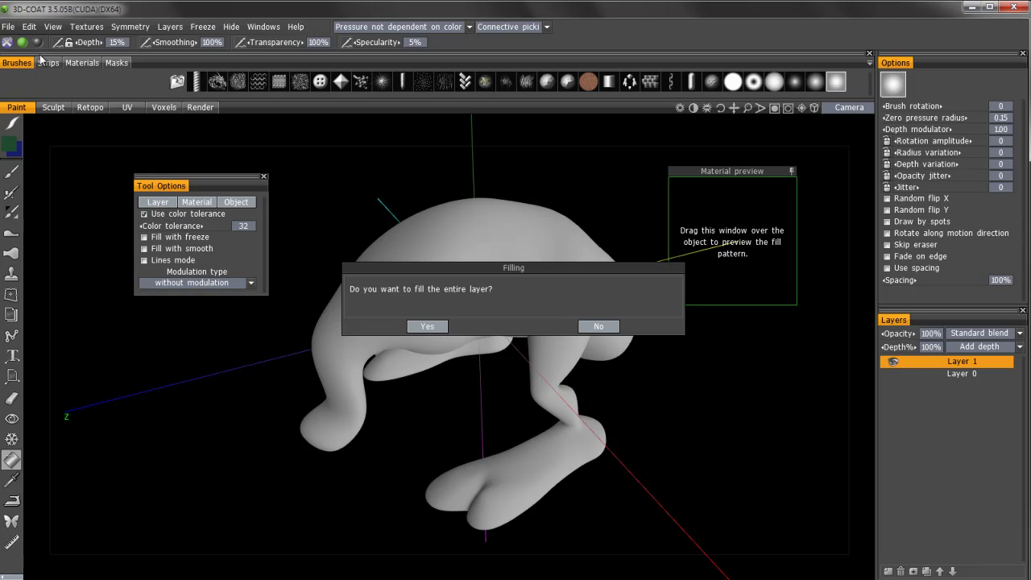
pyautogui.click(434, 327)
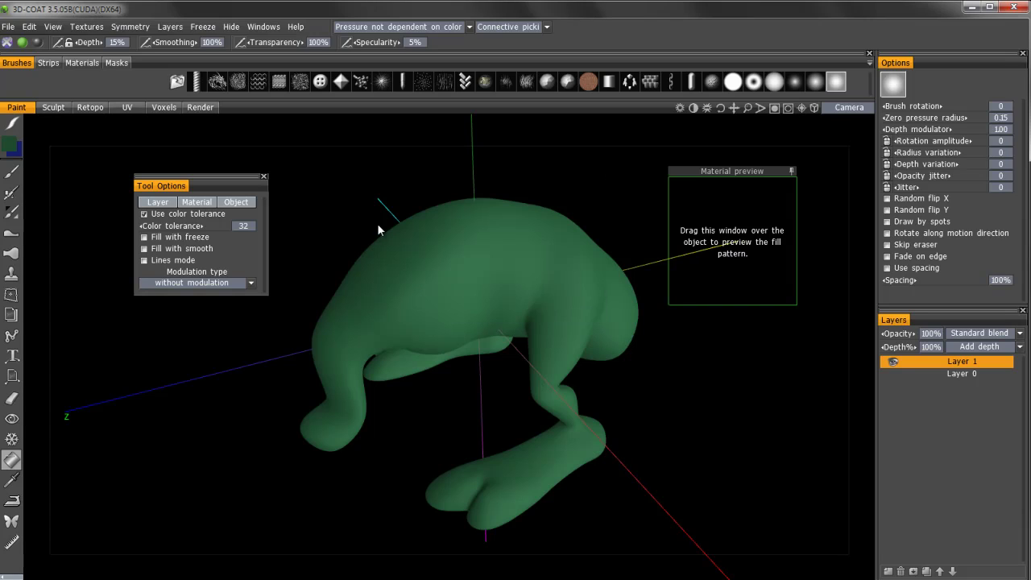
pyautogui.moveTo(335, 197); pyautogui.dragTo(419, 218)
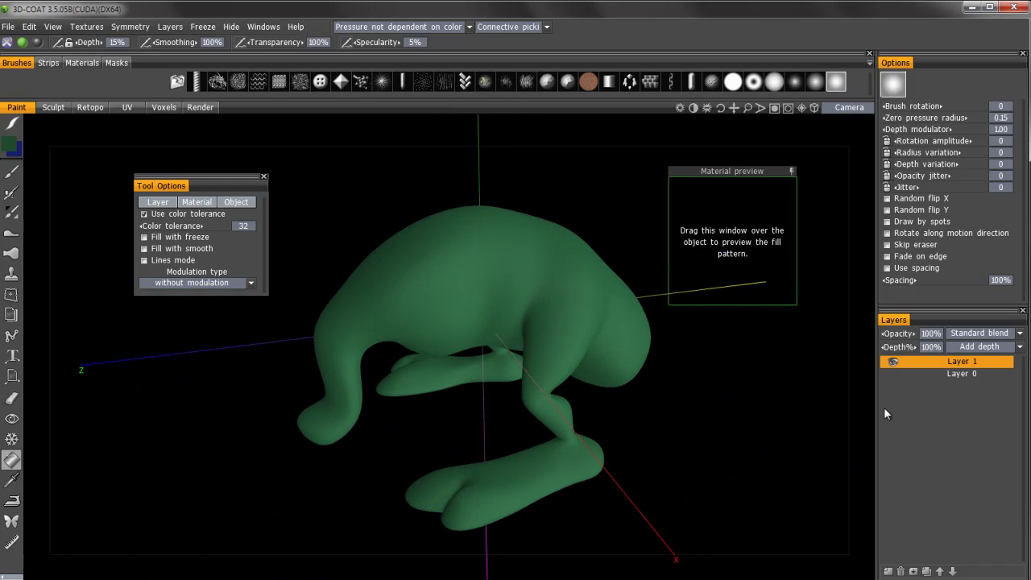
# Add a new layer and set the foreground color to muted green with hue 115, saturation 30% and lightness 53%
pyautogui.click(887, 573)
pyautogui.moveTo(377, 207); pyautogui.dragTo(224, 172)
pyautogui.click(8, 147)
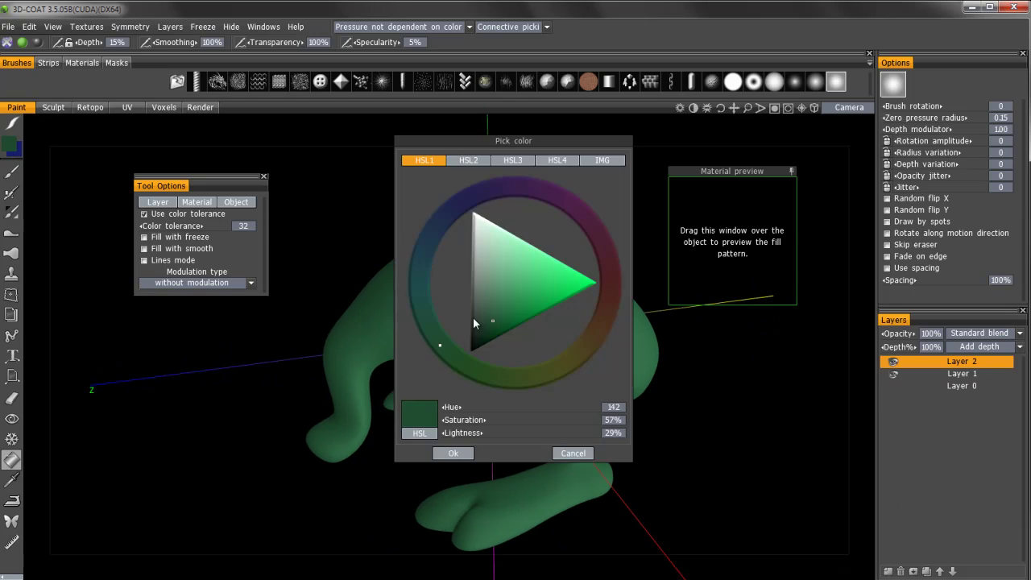
pyautogui.click(531, 297)
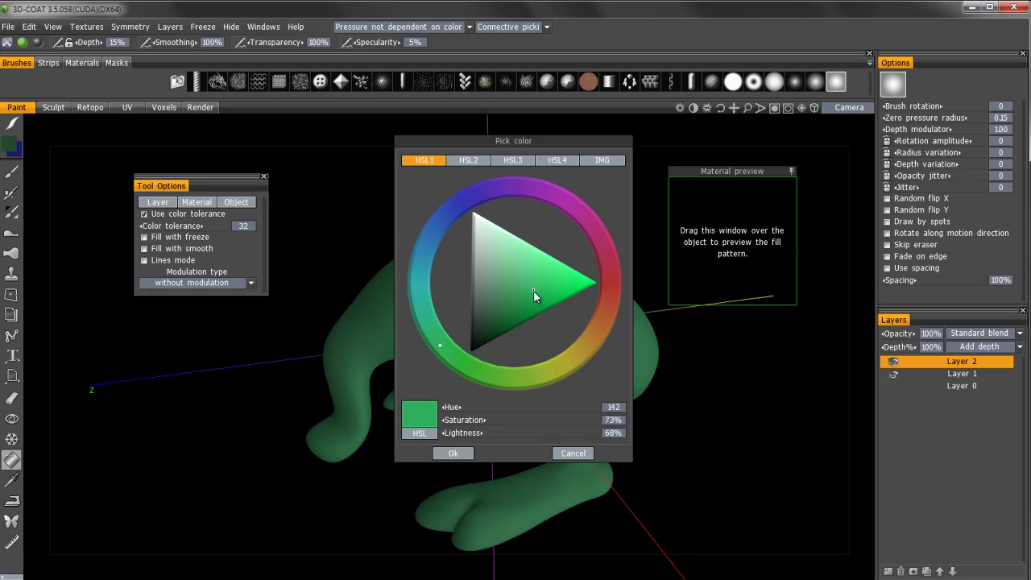
pyautogui.moveTo(462, 364); pyautogui.dragTo(475, 374)
pyautogui.moveTo(529, 302); pyautogui.dragTo(492, 286)
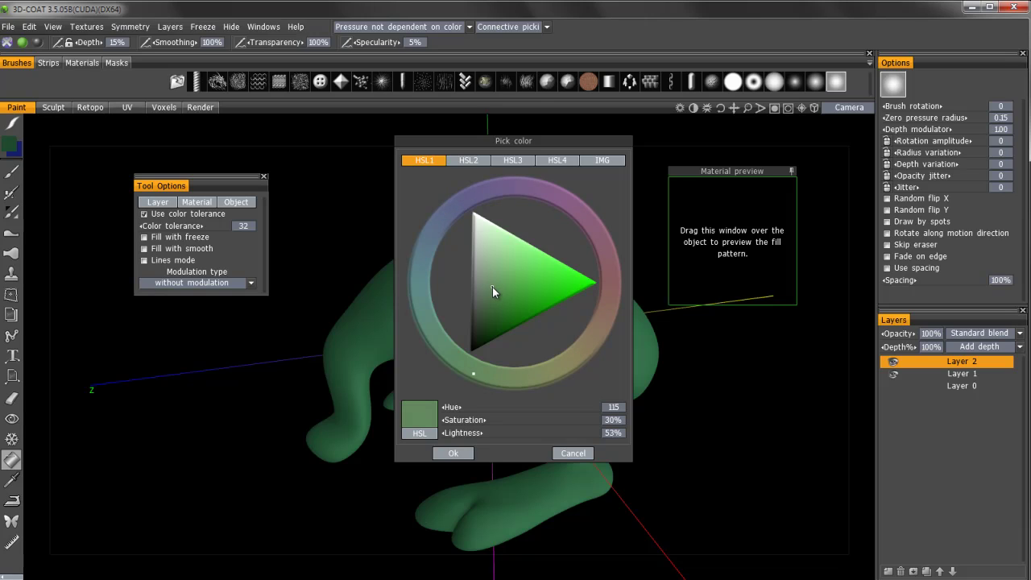
pyautogui.click(453, 453)
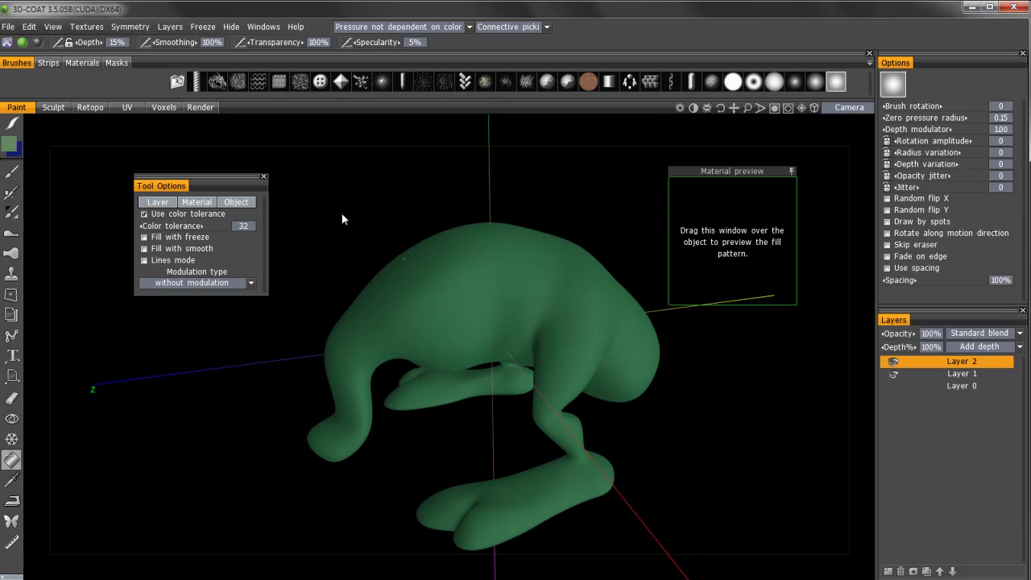
# Set the fill modulation to Custom: Rough skin and place the material preview over the creature's back
pyautogui.click(195, 284)
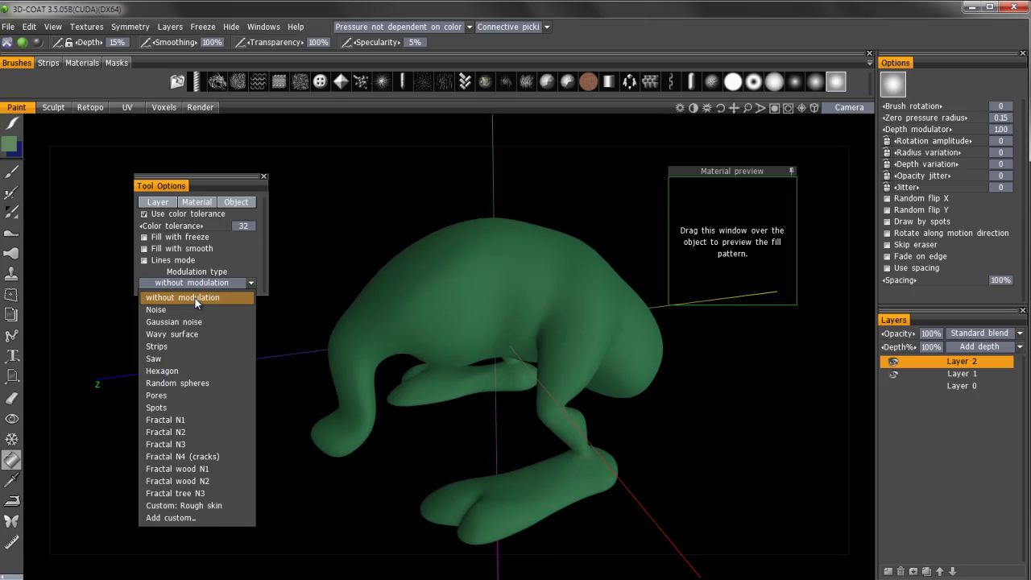
pyautogui.click(183, 506)
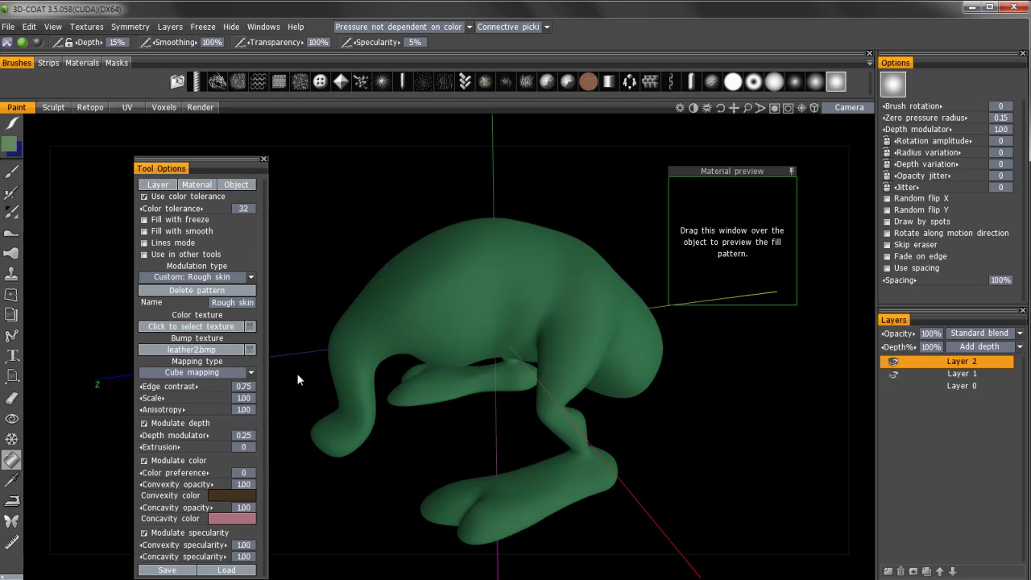
pyautogui.moveTo(705, 171); pyautogui.dragTo(565, 205)
pyautogui.moveTo(463, 186); pyautogui.dragTo(414, 206)
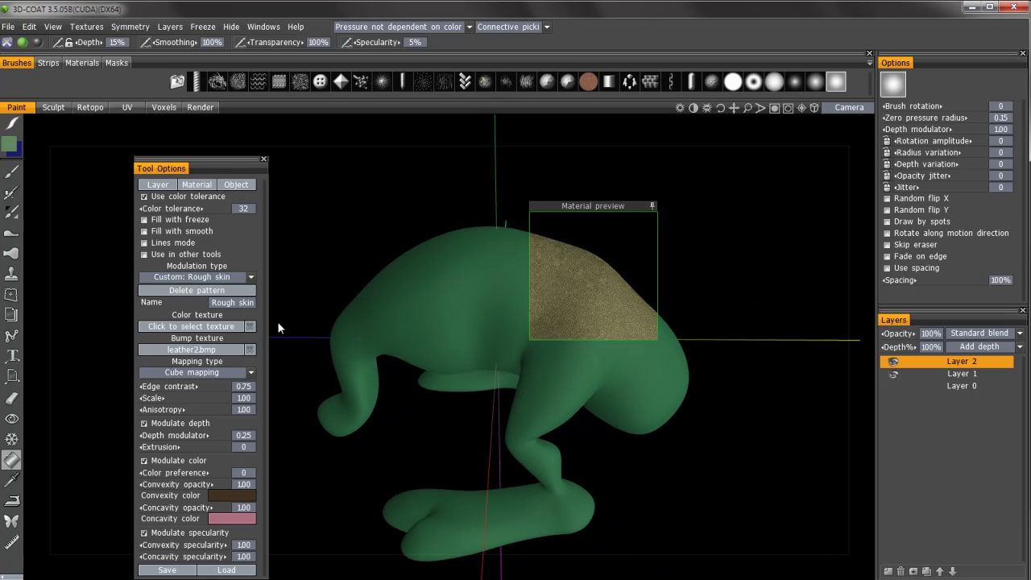
# Set the pattern's convexity color to muted green with hue 97, saturation 36% and lightness 49%
pyautogui.click(232, 495)
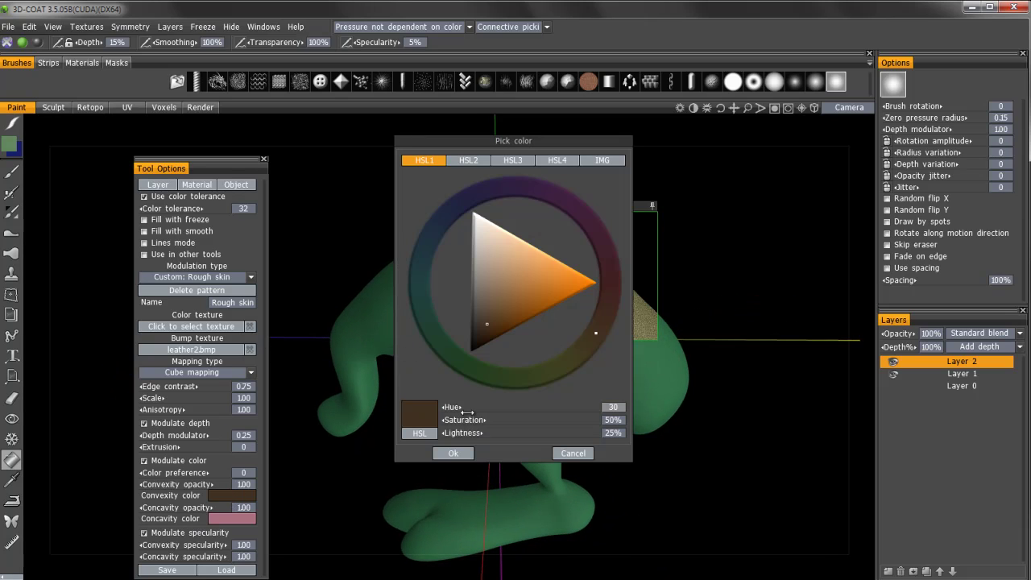
pyautogui.click(573, 452)
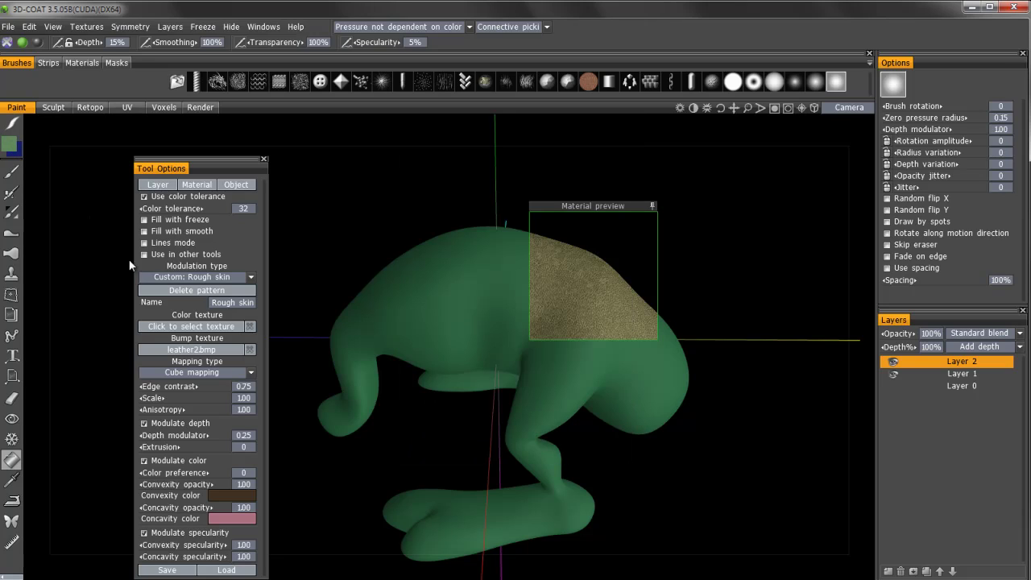
pyautogui.click(254, 494)
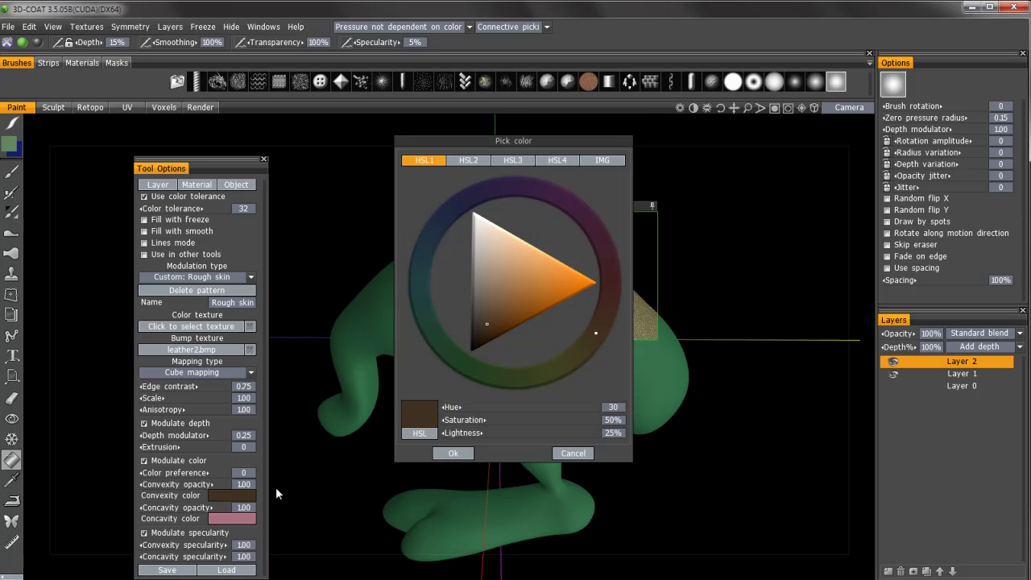
pyautogui.click(496, 378)
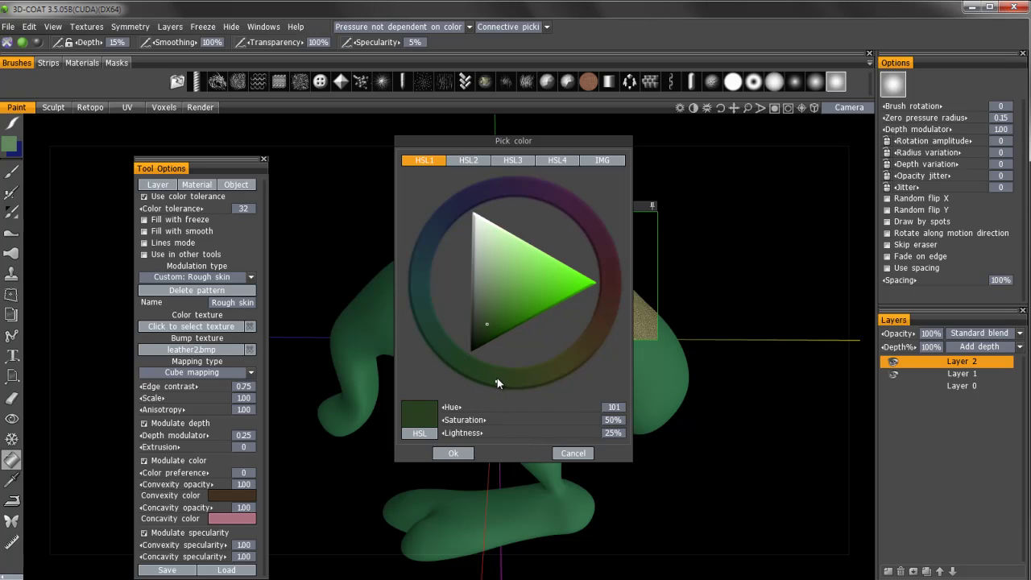
pyautogui.moveTo(492, 307); pyautogui.dragTo(494, 292)
pyautogui.click(452, 454)
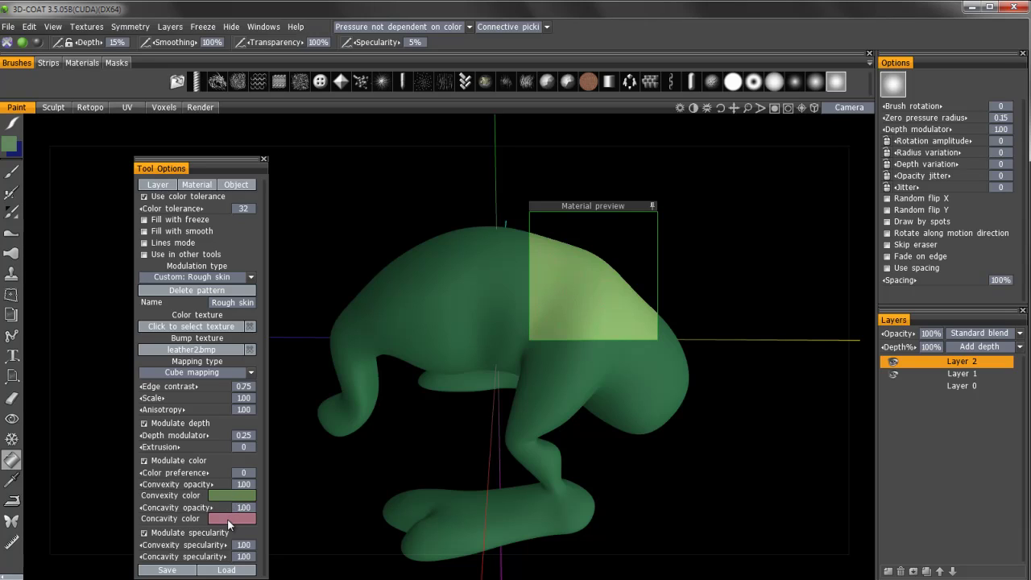
pyautogui.click(230, 497)
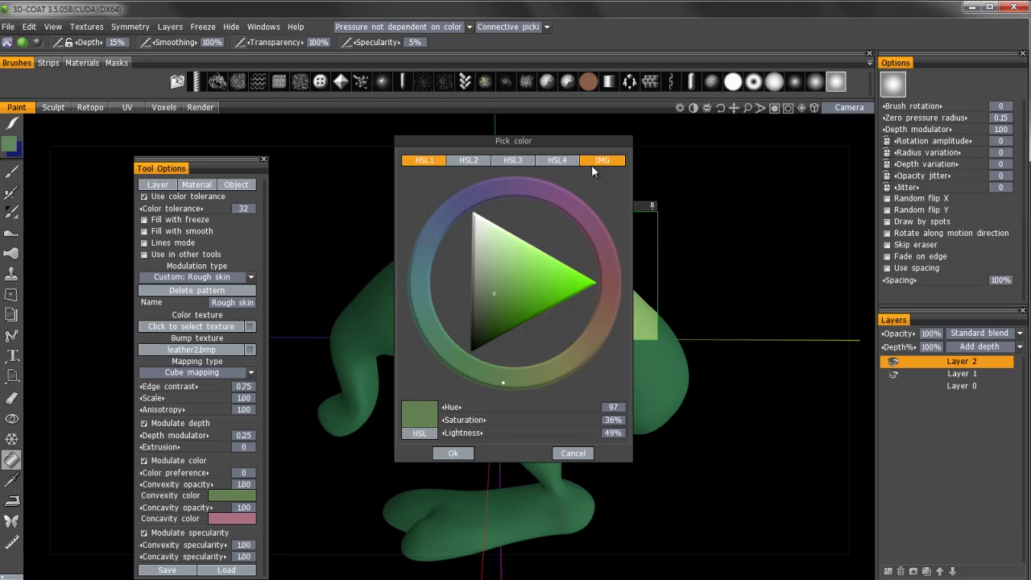
pyautogui.click(572, 452)
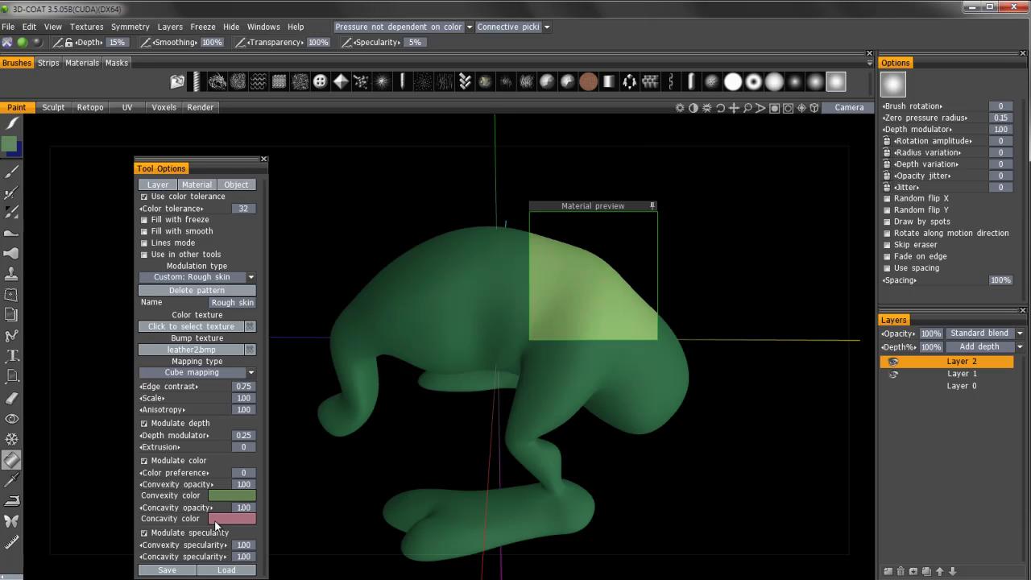
# Set the pattern's concavity color to light green with hue 108, saturation 33% and lightness 60%
pyautogui.click(248, 519)
pyautogui.click(484, 377)
pyautogui.moveTo(491, 296); pyautogui.dragTo(496, 279)
pyautogui.click(453, 452)
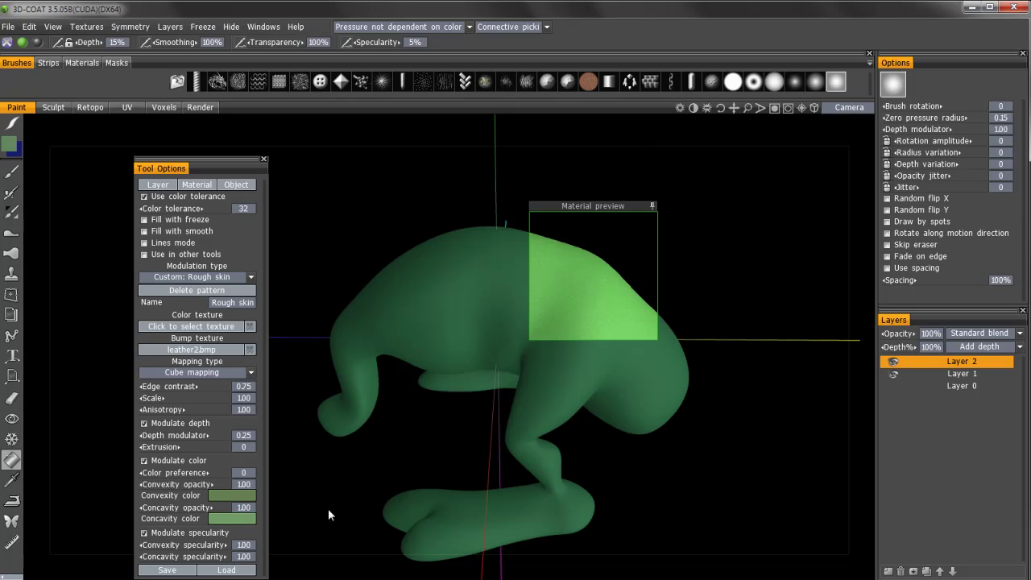
# Darken the pattern's convexity color to a very dark green
pyautogui.click(232, 495)
pyautogui.click(492, 322)
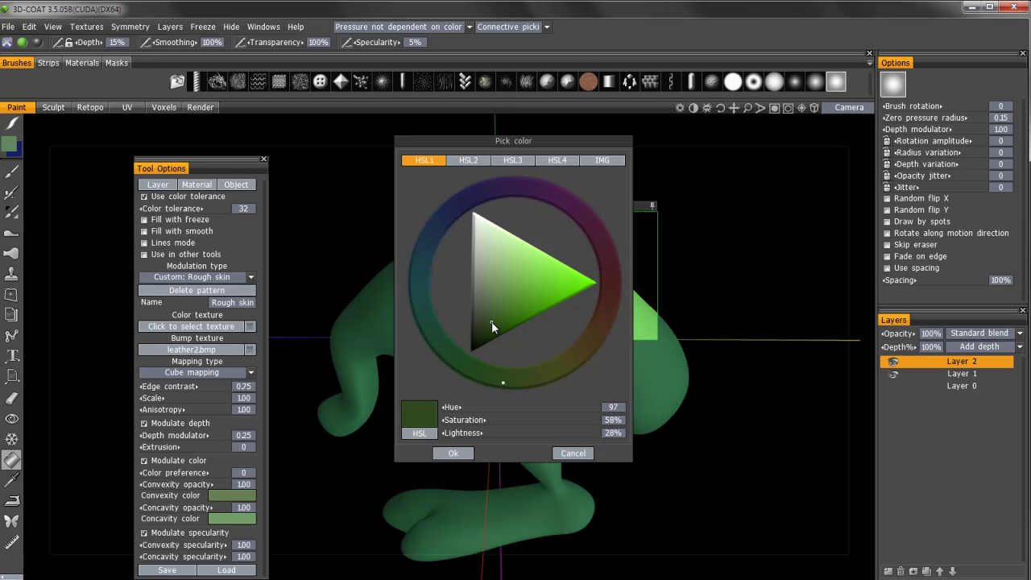
pyautogui.click(453, 453)
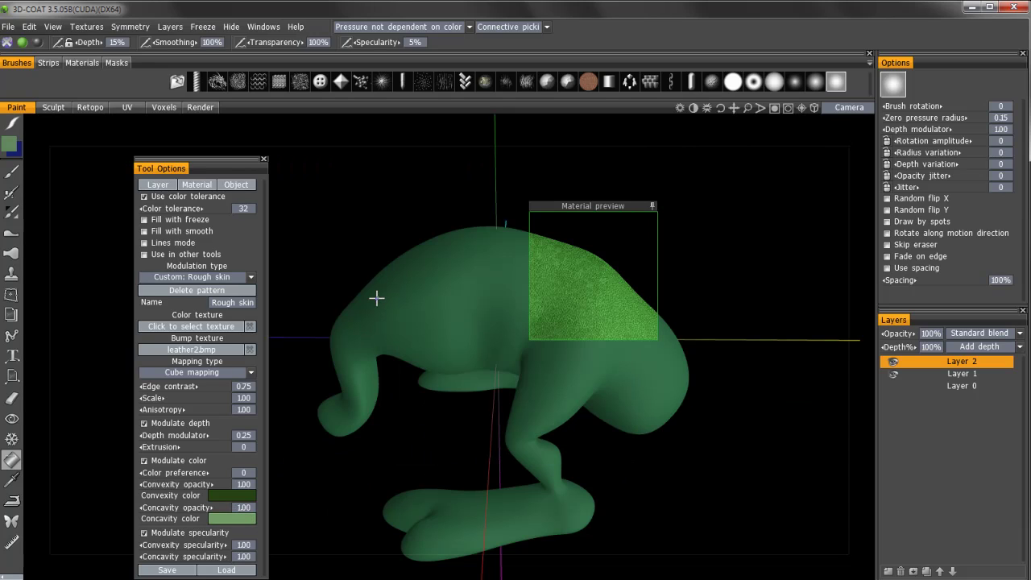
pyautogui.click(220, 496)
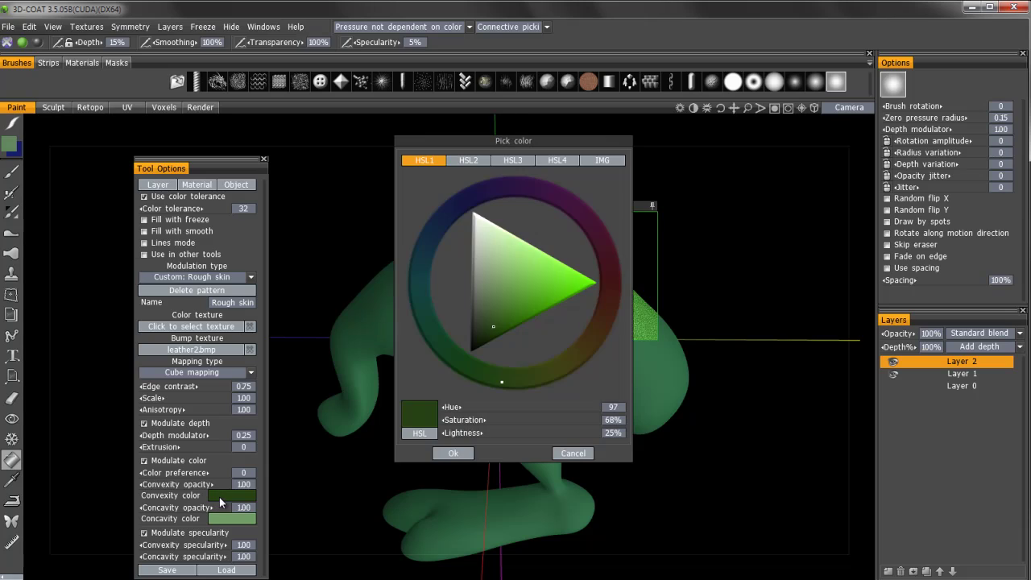
pyautogui.click(486, 333)
pyautogui.click(453, 453)
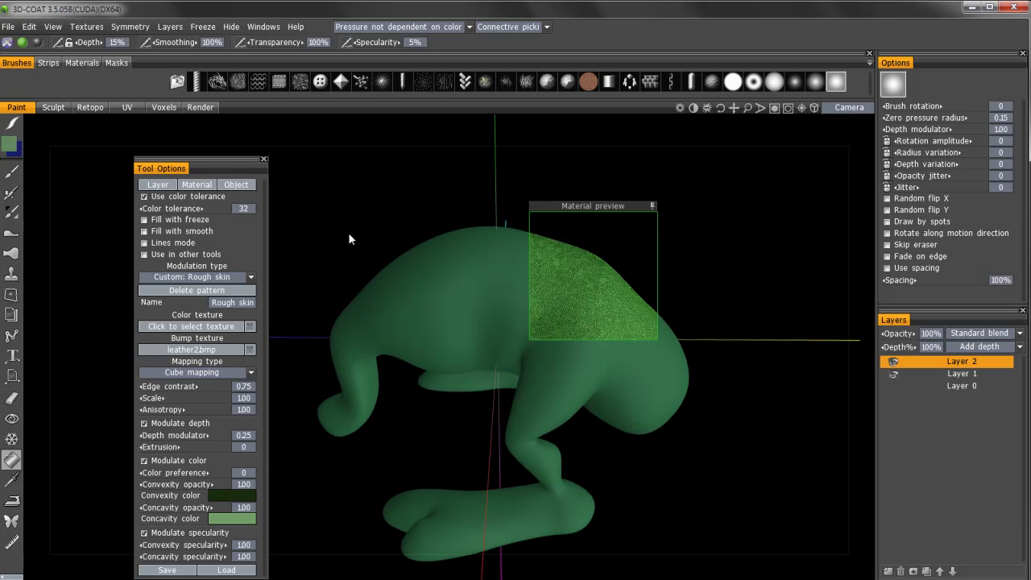
# Set the pattern's concavity color to a muted green with hue 90, saturation 35% and lightness 49%
pyautogui.click(234, 517)
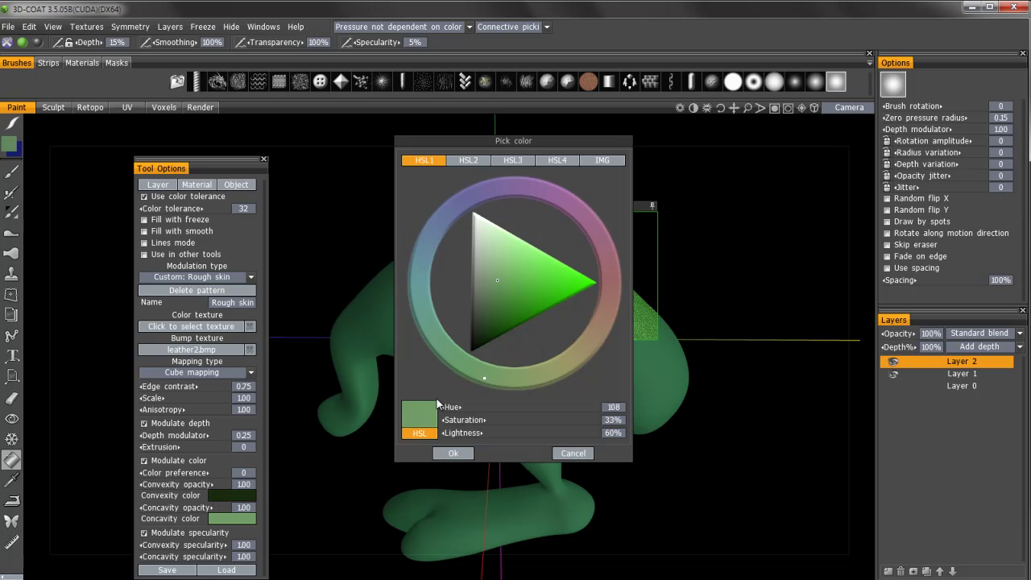
pyautogui.click(496, 285)
pyautogui.click(453, 453)
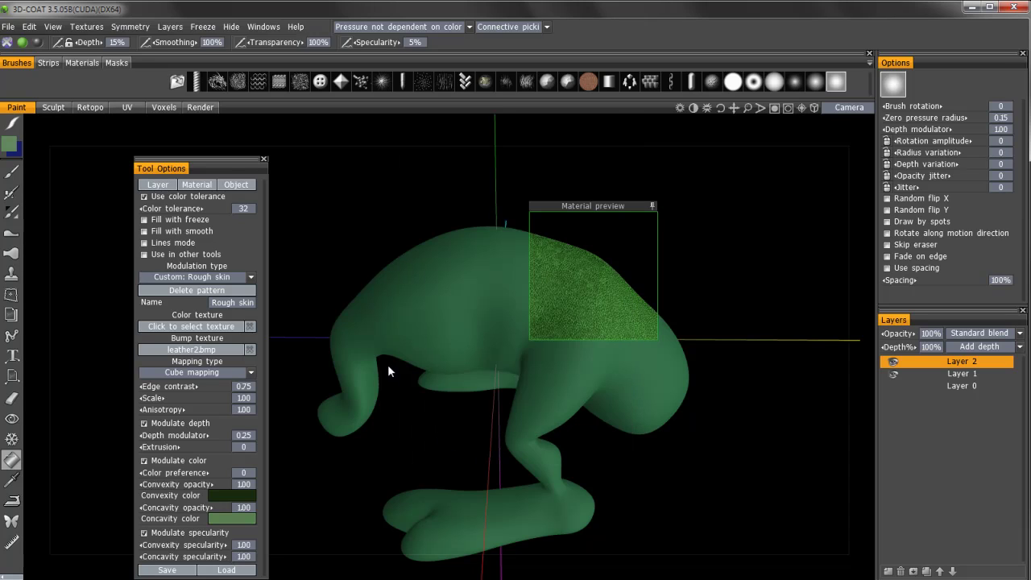
pyautogui.click(236, 519)
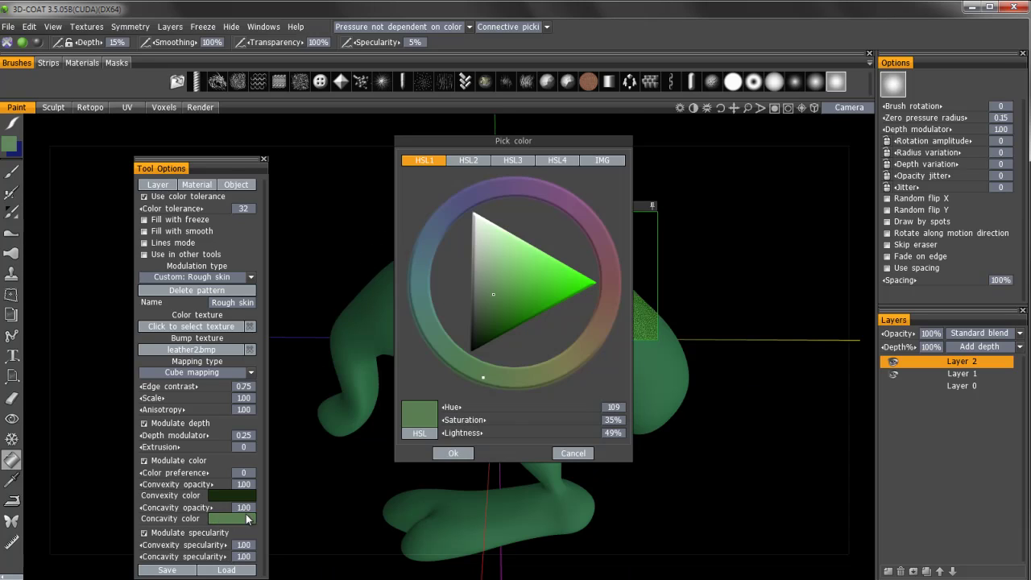
pyautogui.click(510, 385)
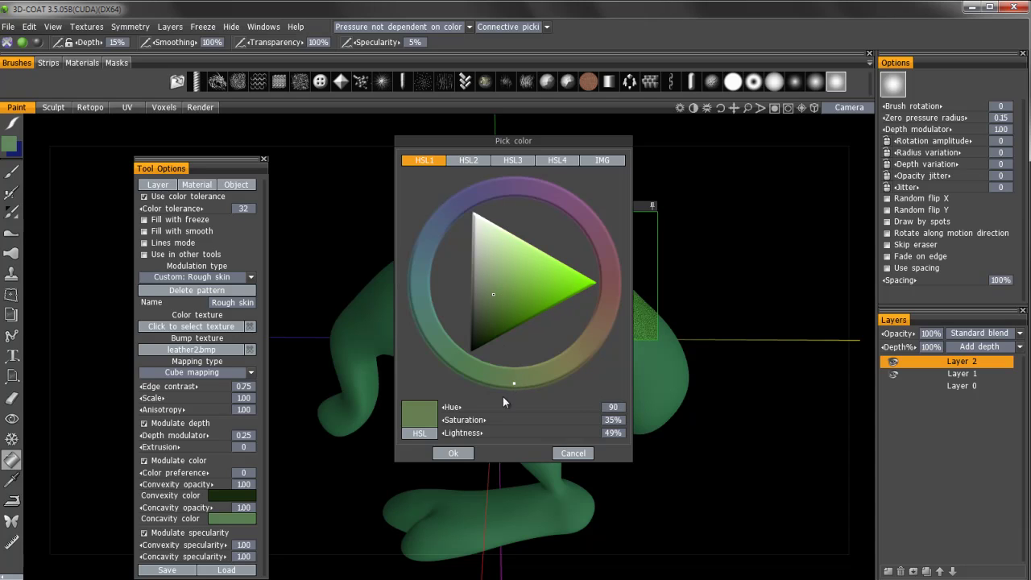
pyautogui.click(451, 453)
pyautogui.moveTo(374, 197); pyautogui.dragTo(396, 195)
pyautogui.moveTo(563, 206)
pyautogui.mouseDown()
pyautogui.moveTo(447, 224)
pyautogui.moveTo(638, 170)
pyautogui.moveTo(552, 198)
pyautogui.mouseUp()
pyautogui.moveTo(387, 166); pyautogui.dragTo(321, 208)
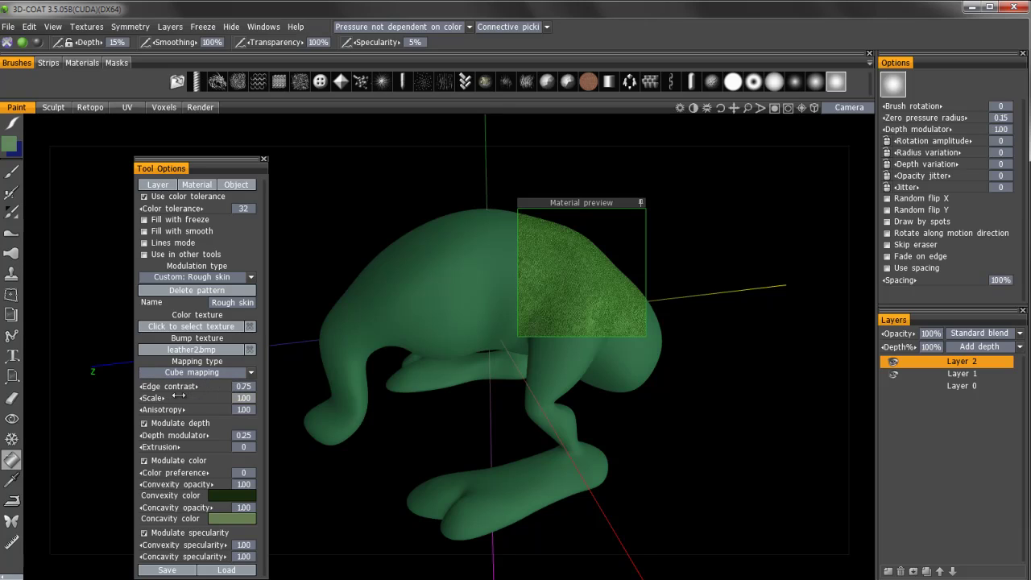
# Try rough skin pattern scales of 0.5, 2 and 2.5, checking each in the material preview on the creature's side
pyautogui.click(246, 398)
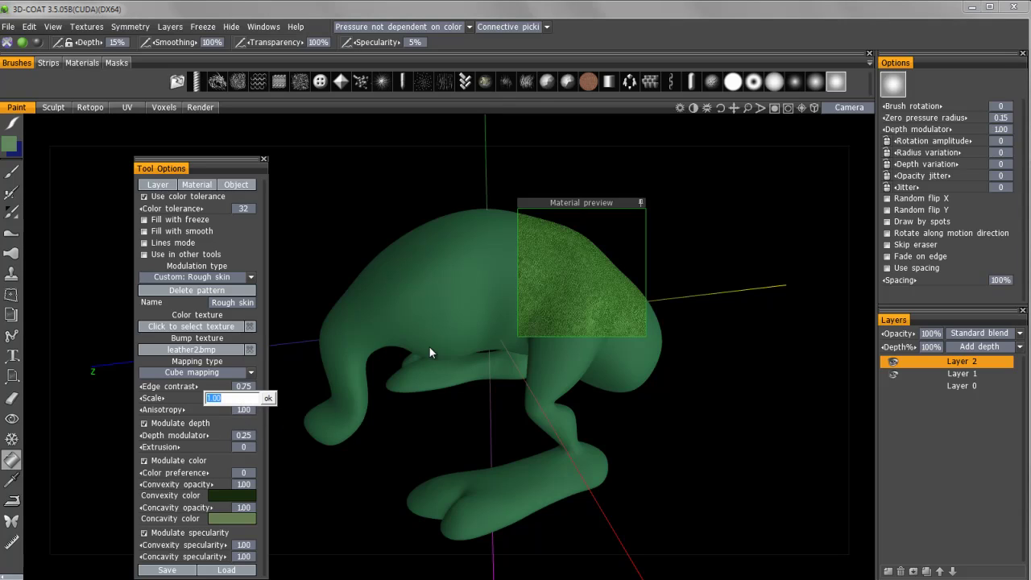
pyautogui.write('0.5')
pyautogui.press('Return')
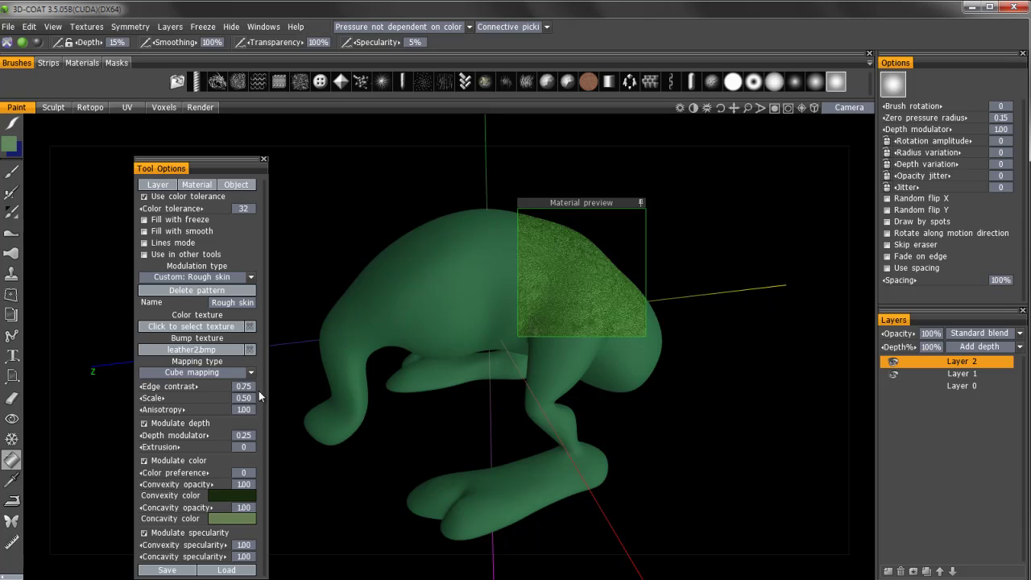
pyautogui.click(244, 398)
pyautogui.write('2')
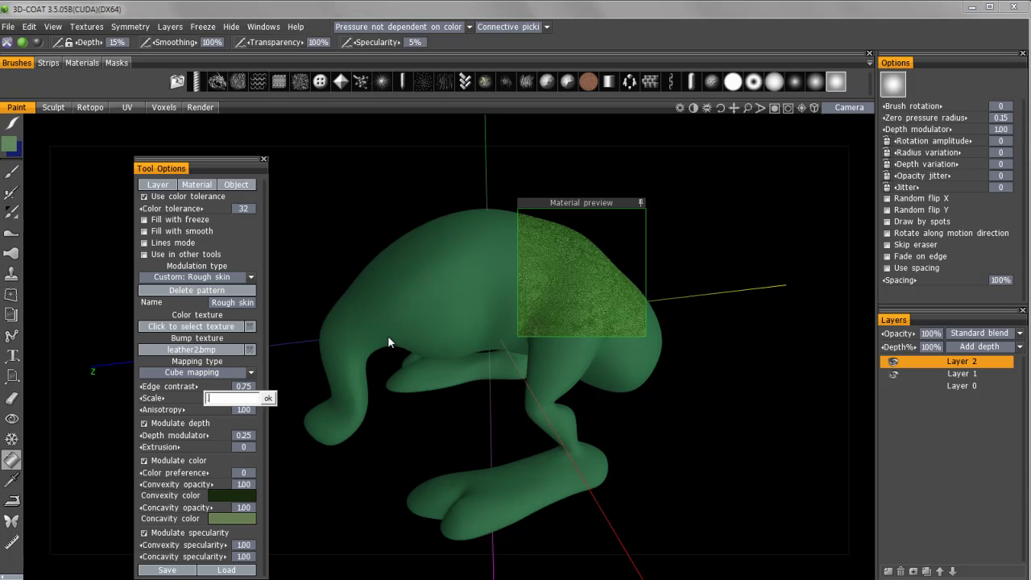
pyautogui.press('Return')
pyautogui.moveTo(562, 202); pyautogui.dragTo(545, 229)
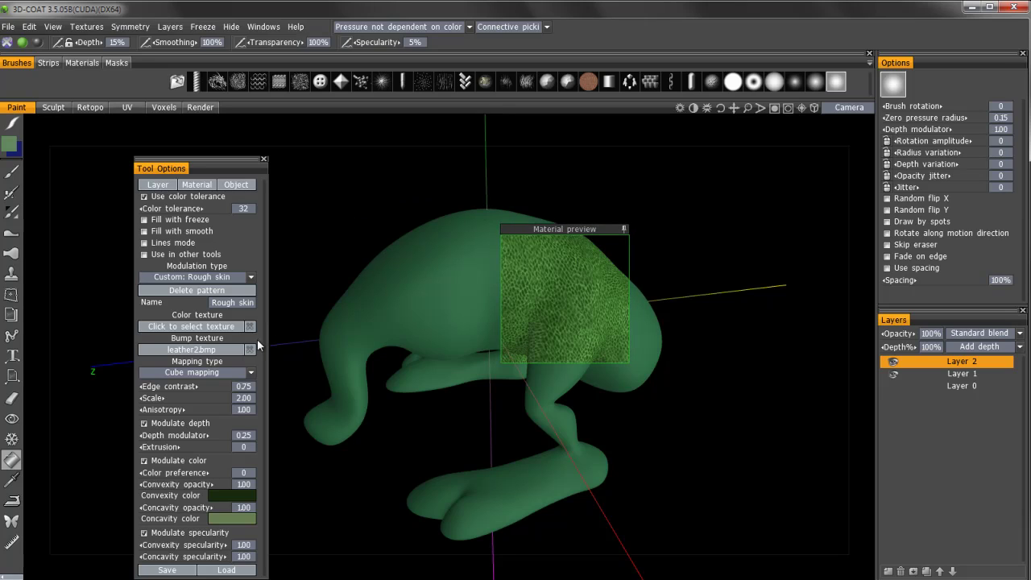
pyautogui.click(243, 398)
pyautogui.write('2.5')
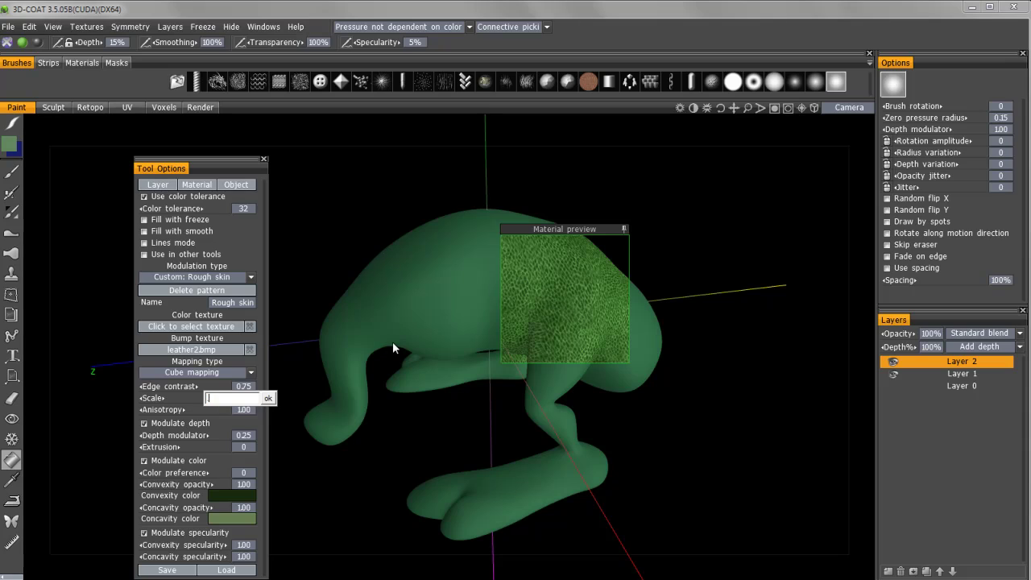
pyautogui.press('Return')
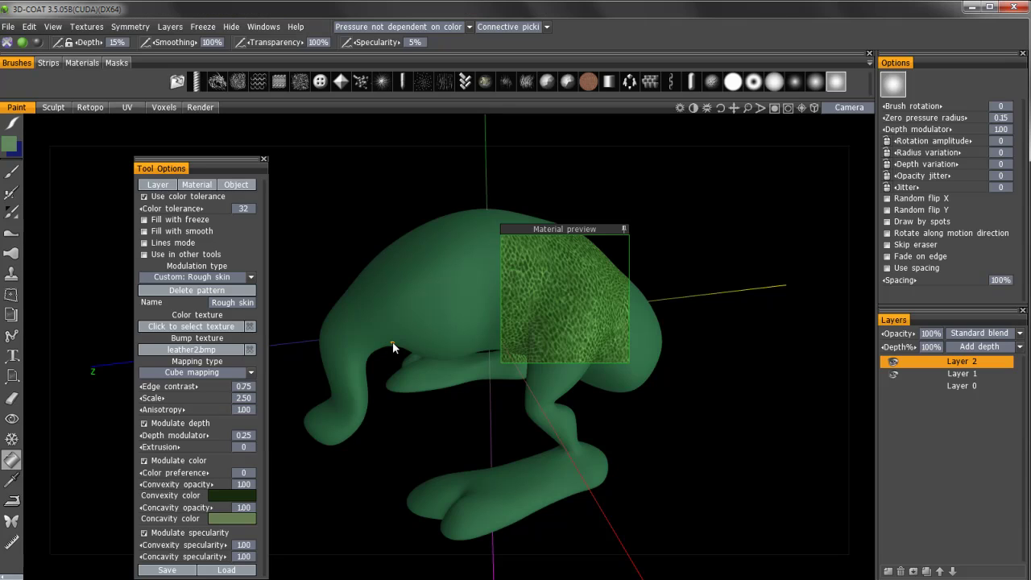
# Set the rough skin pattern's scale to 3 and place the material preview over the rounded end of the creature's body
pyautogui.click(243, 398)
pyautogui.write('3')
pyautogui.press('Return')
pyautogui.moveTo(395, 208); pyautogui.dragTo(487, 216)
pyautogui.moveTo(544, 231); pyautogui.dragTo(649, 308)
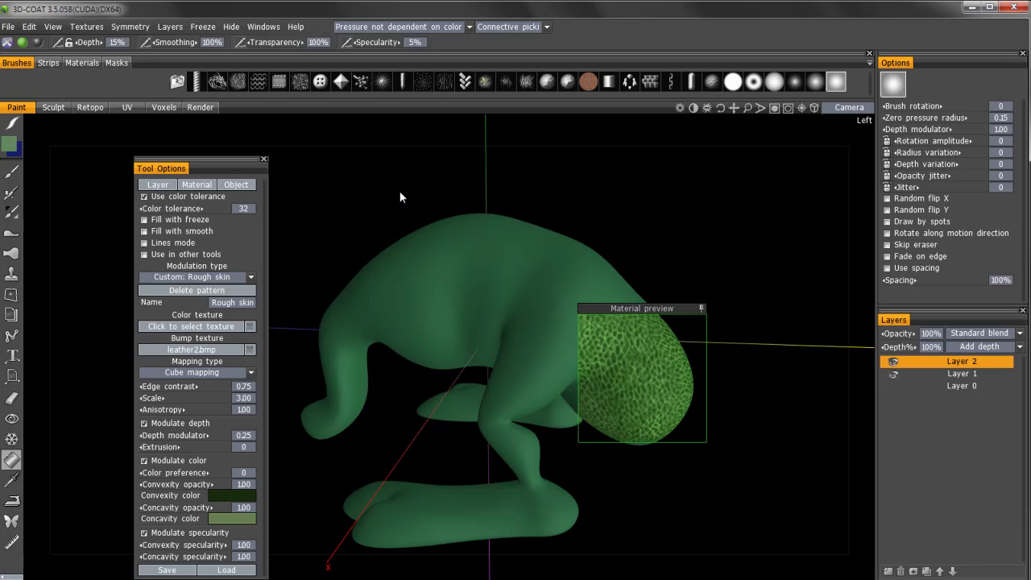
pyautogui.moveTo(396, 191); pyautogui.dragTo(463, 190)
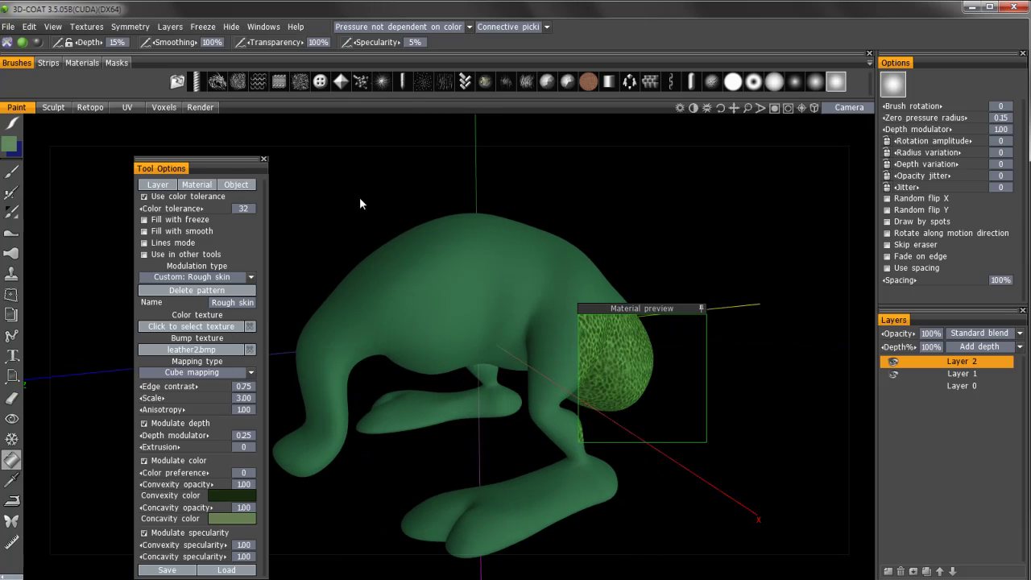
# Choose Cube mapping as the pattern's mapping type
pyautogui.click(205, 373)
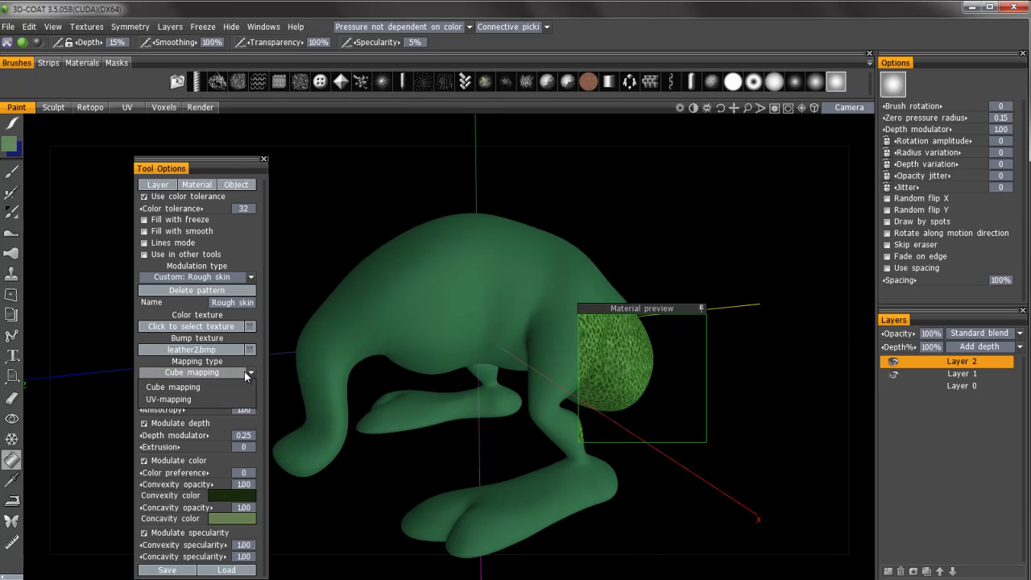
pyautogui.click(187, 389)
pyautogui.moveTo(341, 216); pyautogui.dragTo(449, 241)
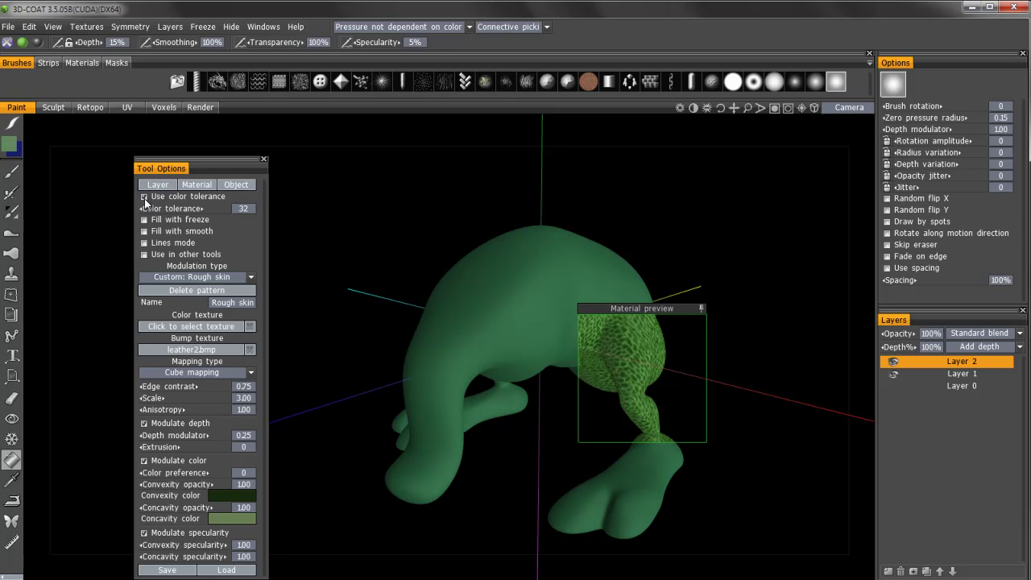
# Fill the entire Layer 2 with the rough skin pattern and move the material preview off the creature
pyautogui.click(145, 197)
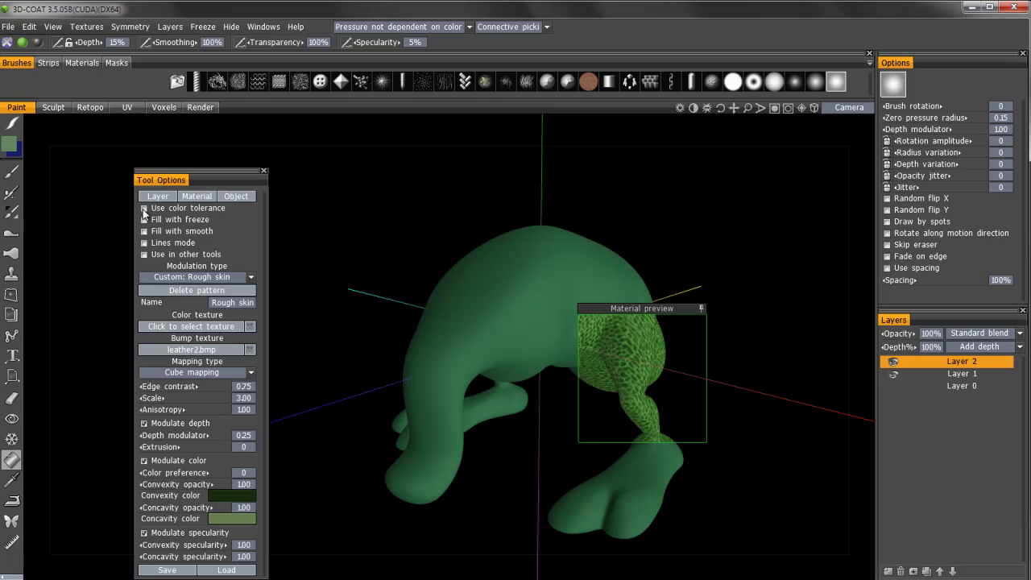
pyautogui.click(145, 209)
pyautogui.click(158, 185)
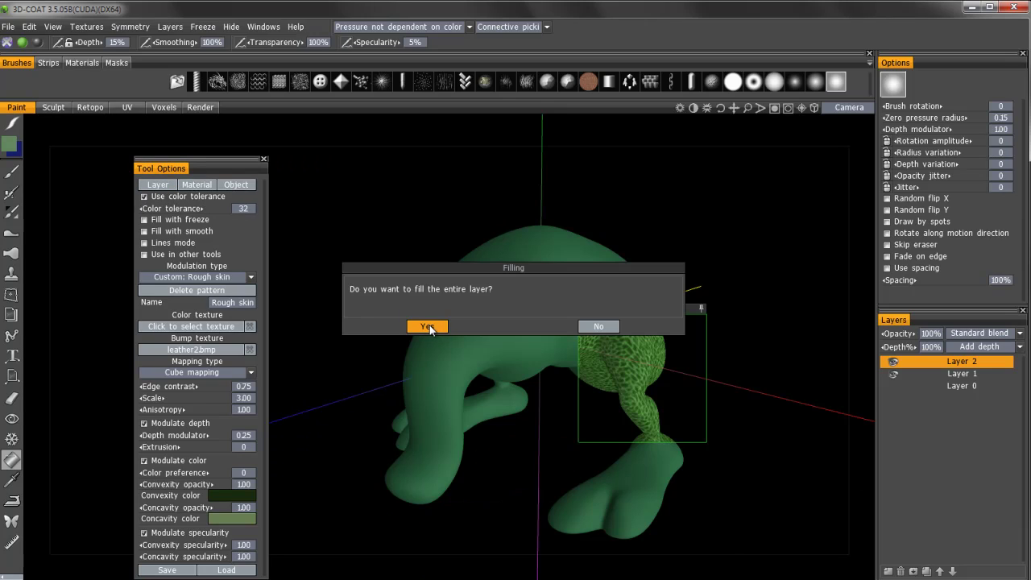
pyautogui.click(428, 327)
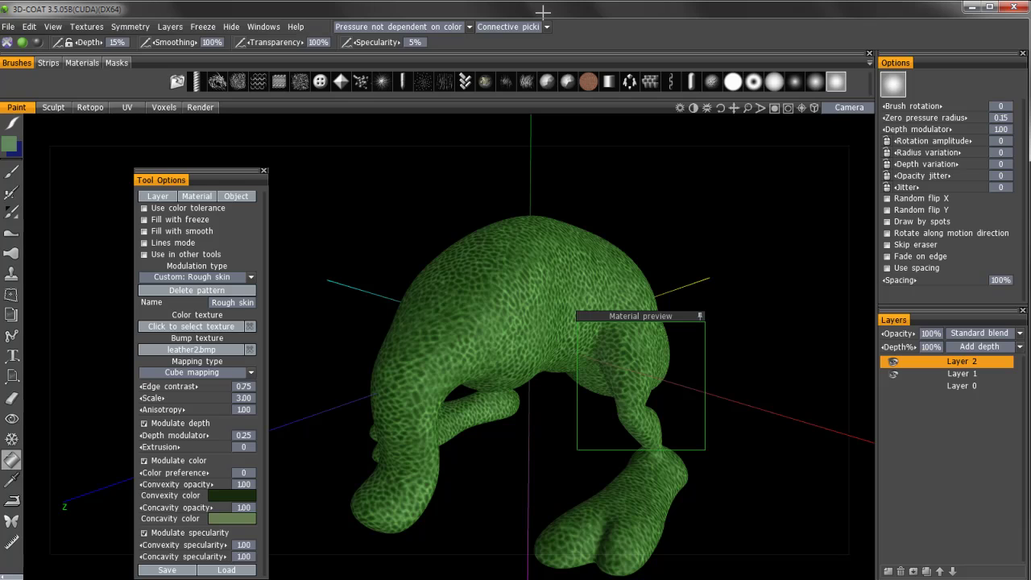
pyautogui.moveTo(609, 169); pyautogui.dragTo(606, 235)
pyautogui.moveTo(619, 316); pyautogui.dragTo(742, 186)
pyautogui.moveTo(547, 196); pyautogui.dragTo(516, 218)
# Switch to the Brush tool and set Layer 2's opacity to 40%
pyautogui.click(16, 172)
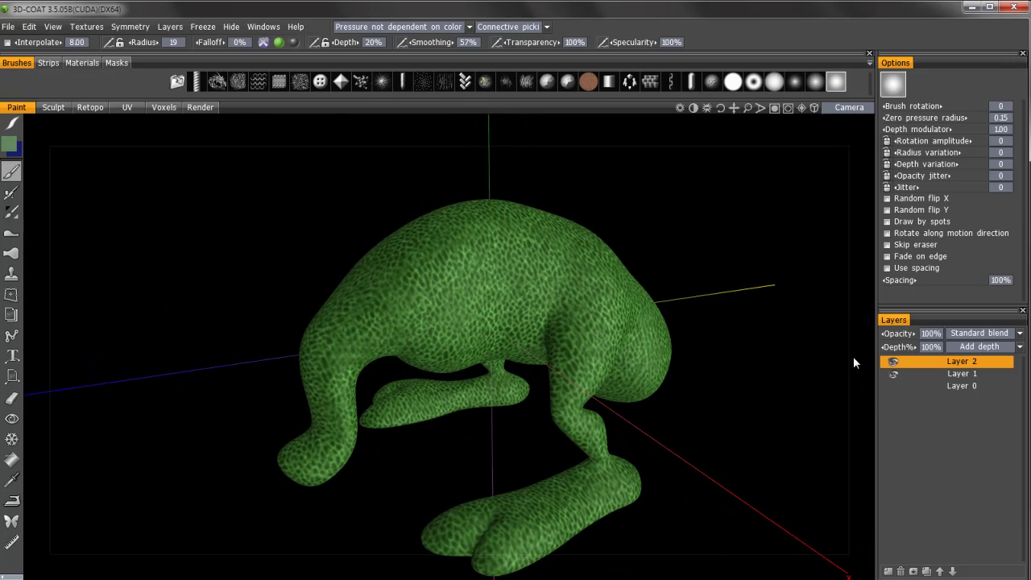
pyautogui.moveTo(638, 214); pyautogui.dragTo(655, 179)
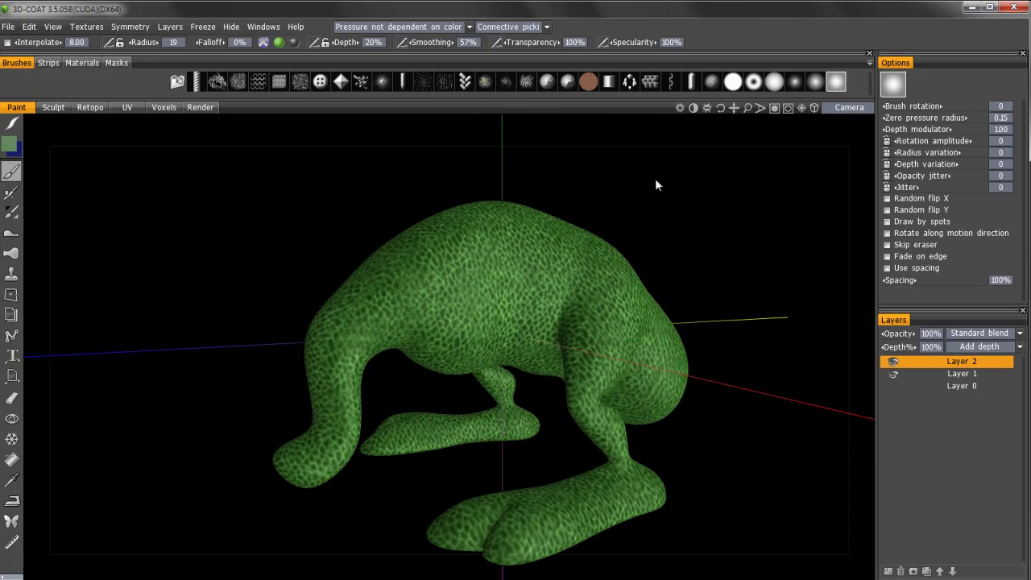
pyautogui.click(930, 333)
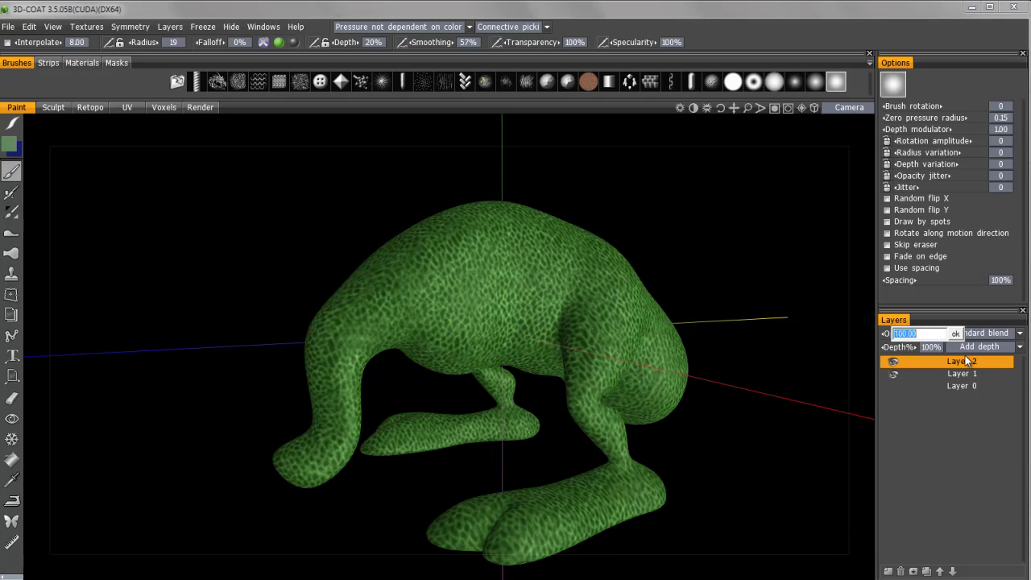
pyautogui.press('Return')
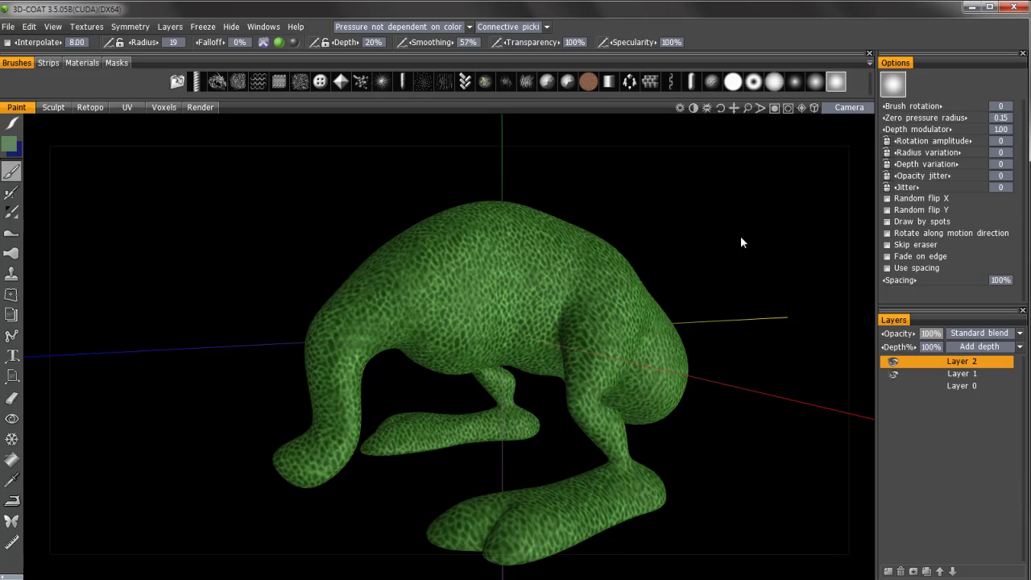
pyautogui.press('4')
pyautogui.moveTo(605, 231); pyautogui.dragTo(657, 193)
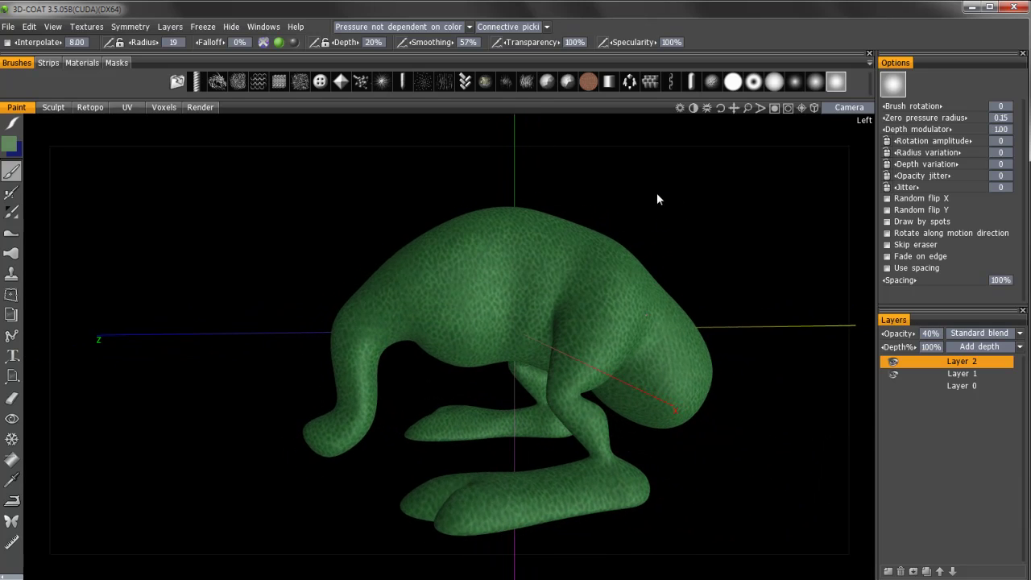
pyautogui.moveTo(681, 241); pyautogui.dragTo(665, 213)
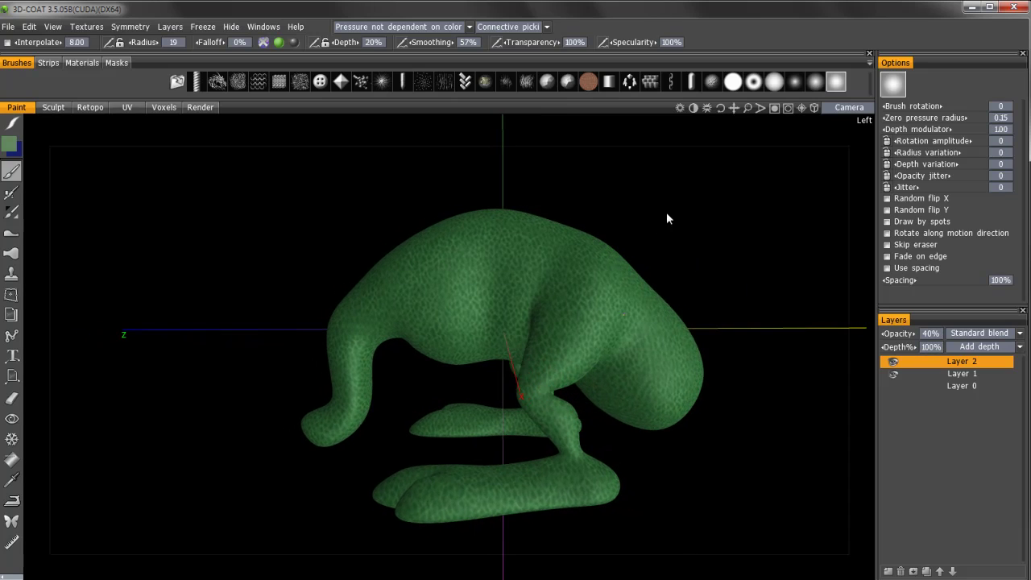
# Try the Darken blend mode on Layer 2, and return the layer to Standard blend
pyautogui.click(983, 332)
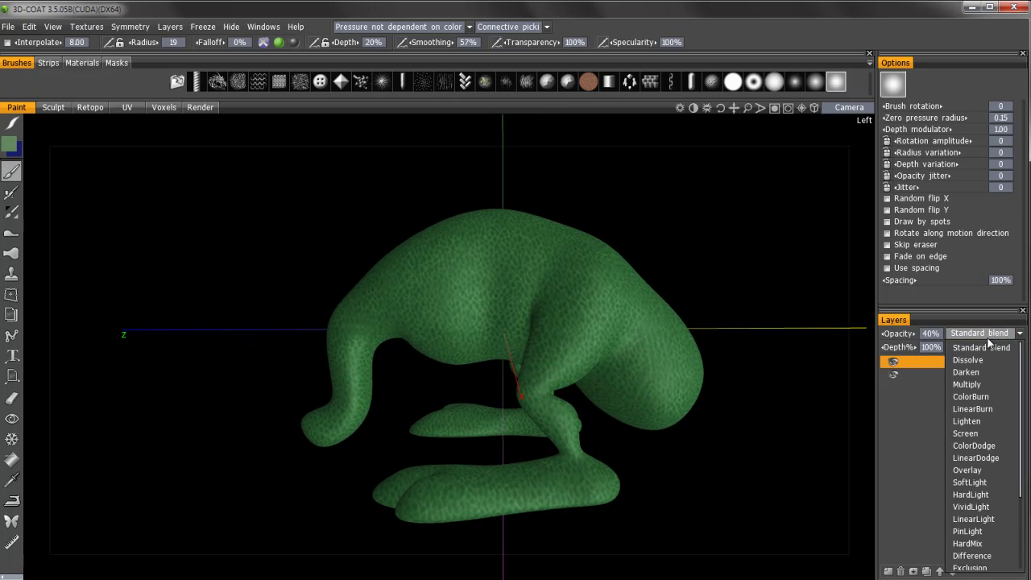
pyautogui.click(969, 372)
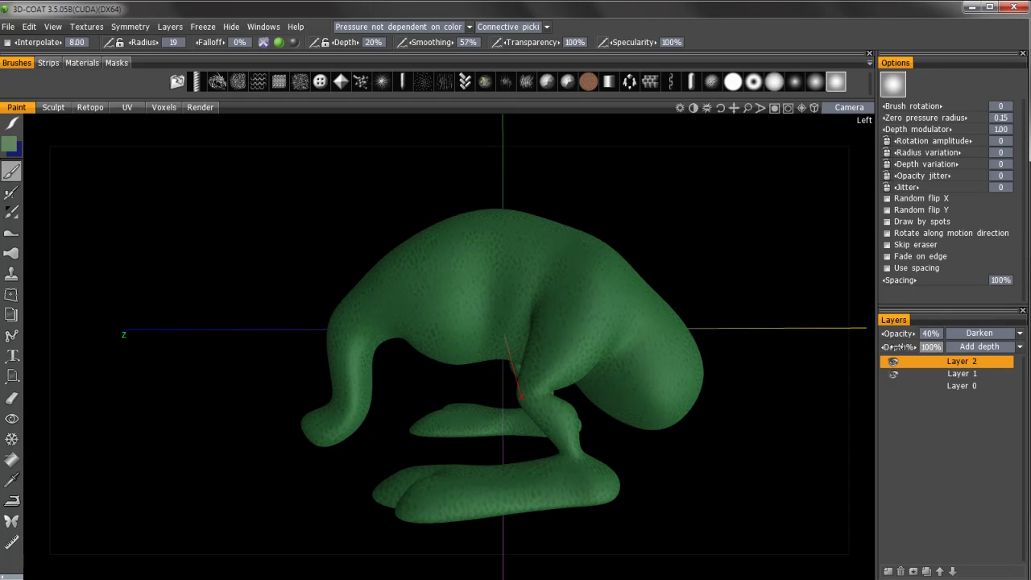
pyautogui.moveTo(649, 191); pyautogui.dragTo(685, 208)
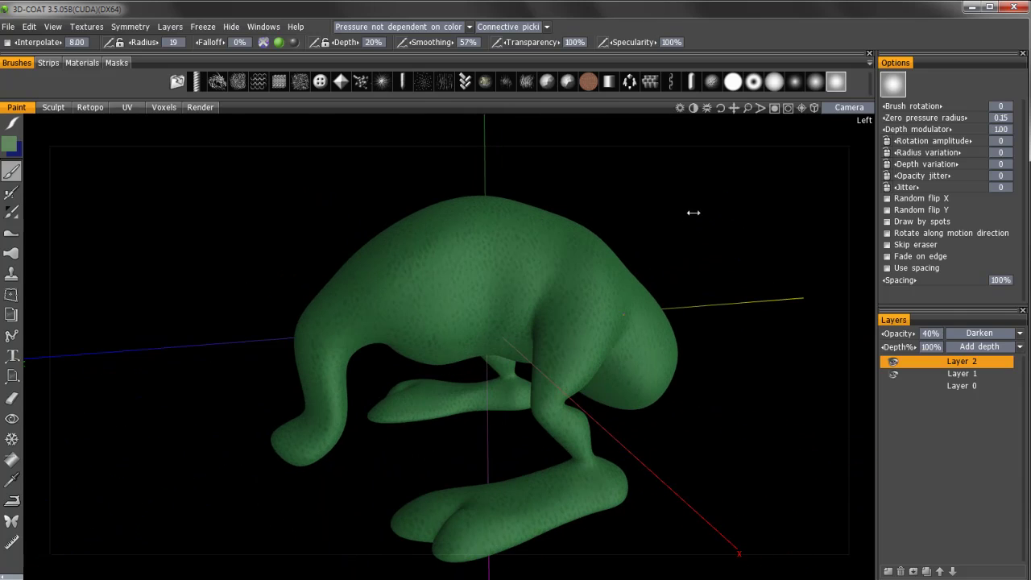
pyautogui.click(978, 337)
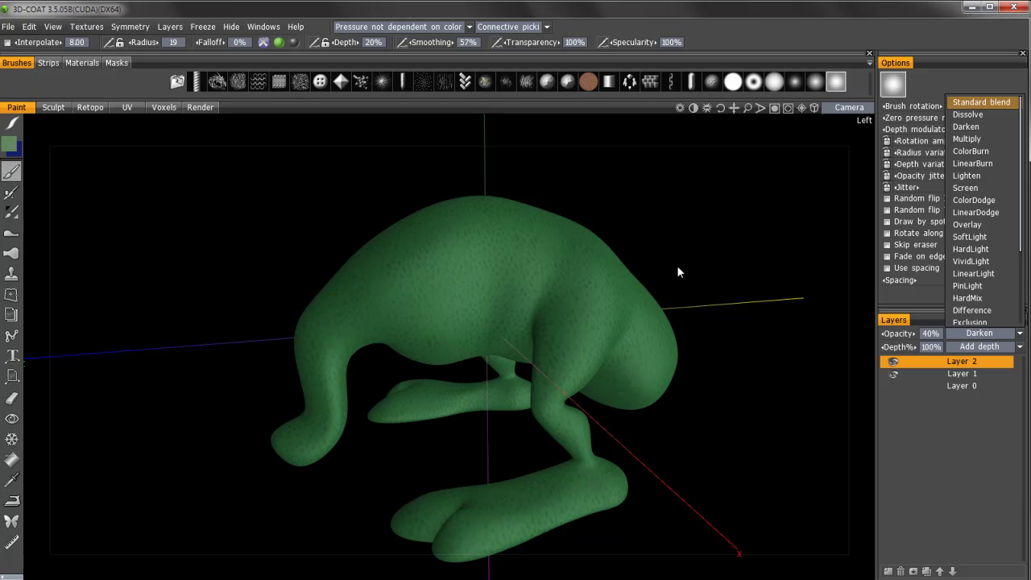
pyautogui.moveTo(263, 228)
pyautogui.mouseDown(button='middle')
pyautogui.moveTo(256, 239)
pyautogui.moveTo(251, 214)
pyautogui.mouseUp(button='middle')
pyautogui.moveTo(251, 213); pyautogui.dragTo(248, 217)
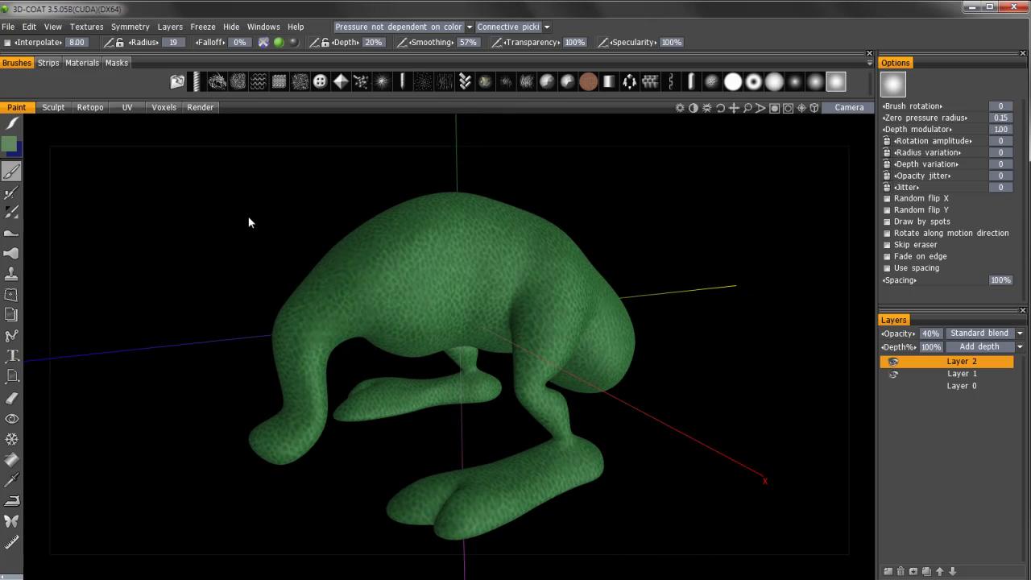
pyautogui.moveTo(248, 216); pyautogui.dragTo(262, 214, button='middle')
pyautogui.moveTo(262, 214)
pyautogui.mouseDown()
pyautogui.moveTo(276, 231)
pyautogui.moveTo(266, 220)
pyautogui.mouseUp()
pyautogui.moveTo(266, 221); pyautogui.dragTo(268, 221, button='middle')
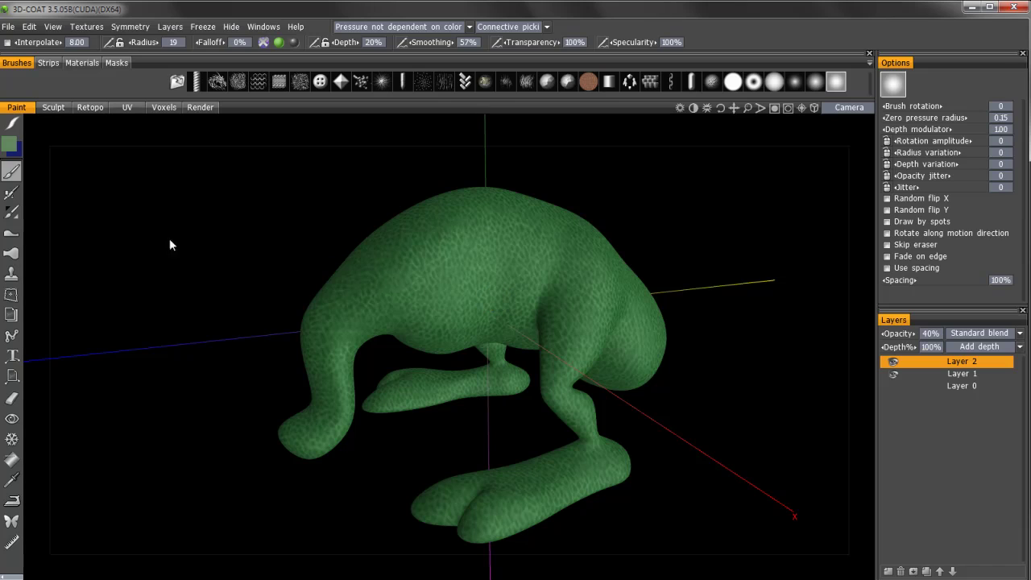
# Return to the Fill tool and undo Layer 2's opacity change and rough skin fill
pyautogui.click(11, 459)
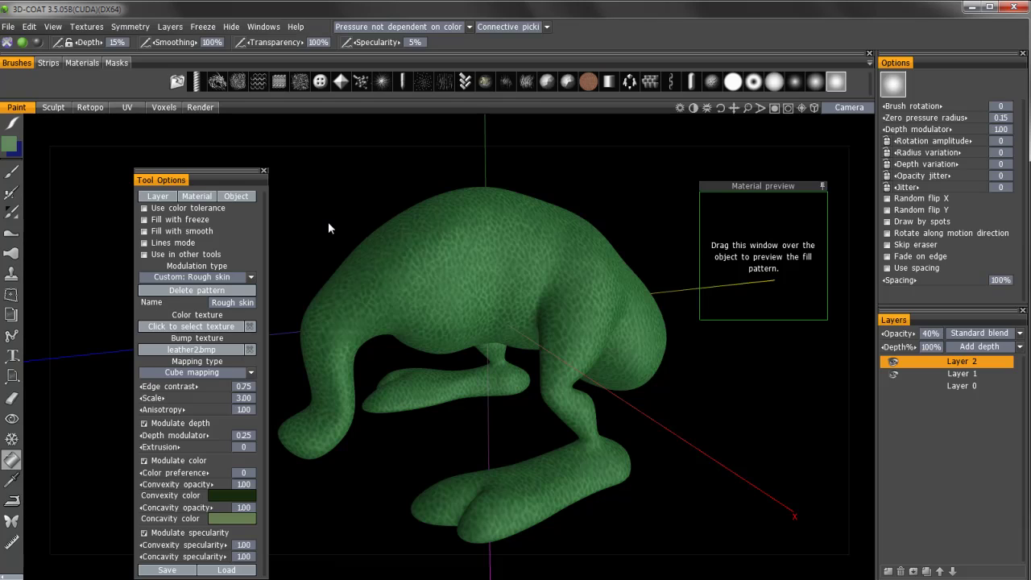
pyautogui.hotkey('ctrl', 'z')
pyautogui.hotkey('ctrl', 'z')
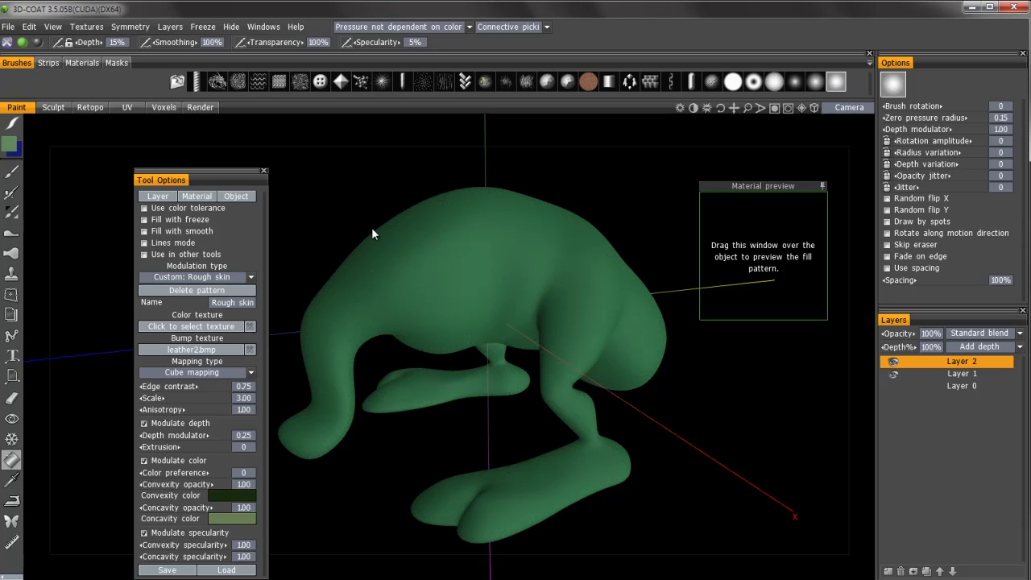
# Enable depth for the fill and set its depth to 50%
pyautogui.click(7, 43)
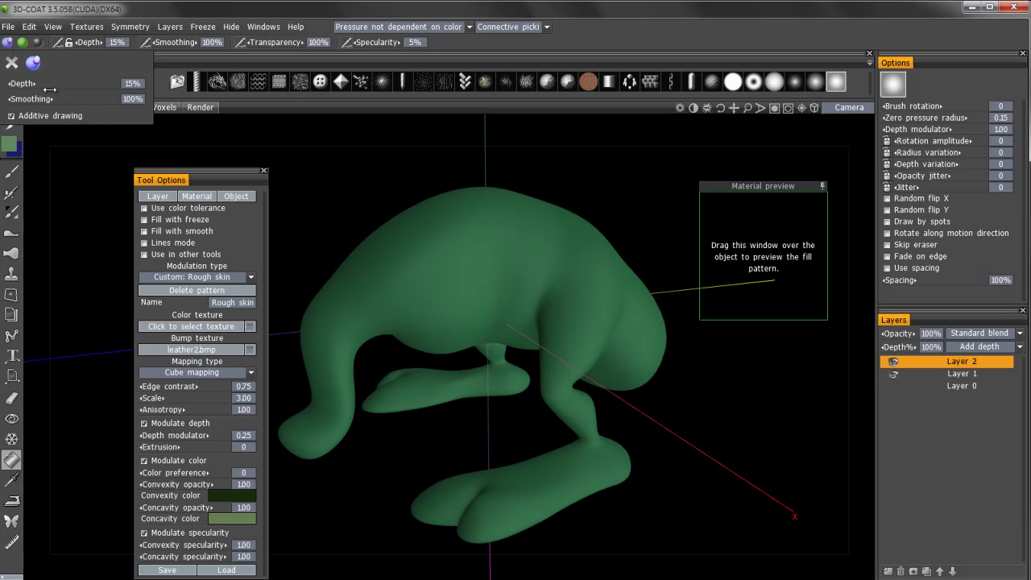
pyautogui.click(120, 43)
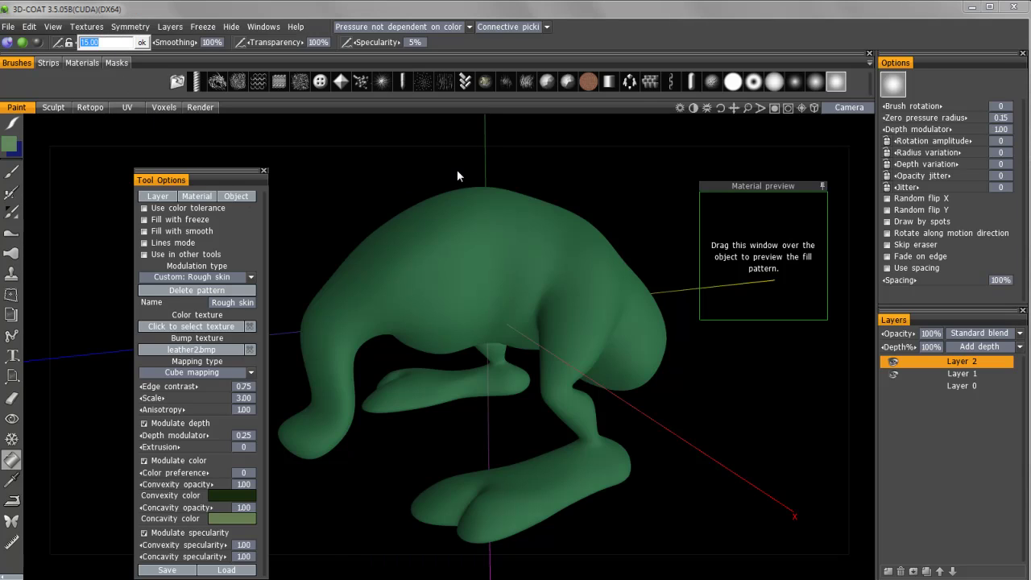
pyautogui.write('50')
pyautogui.press('Return')
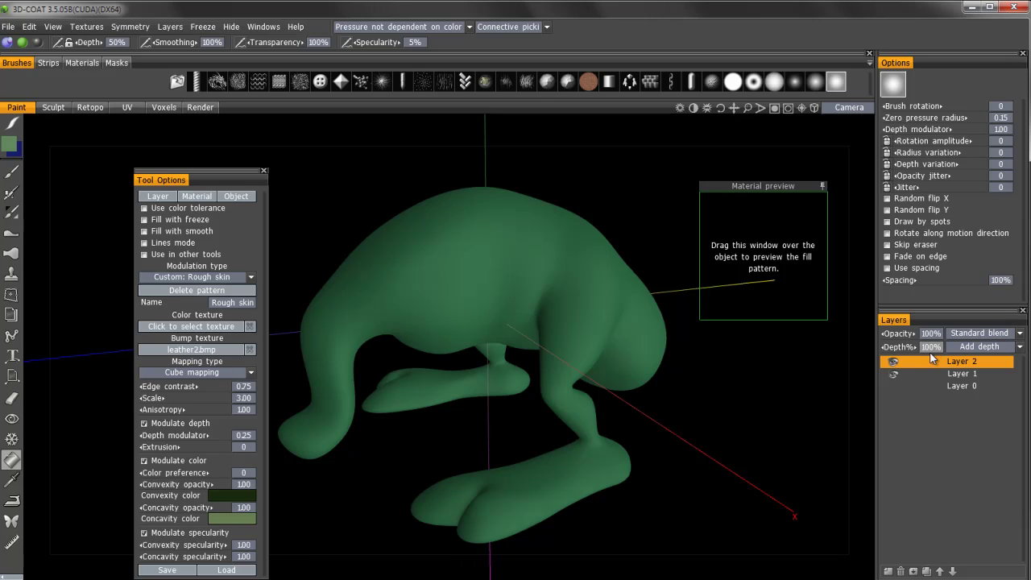
pyautogui.click(1018, 347)
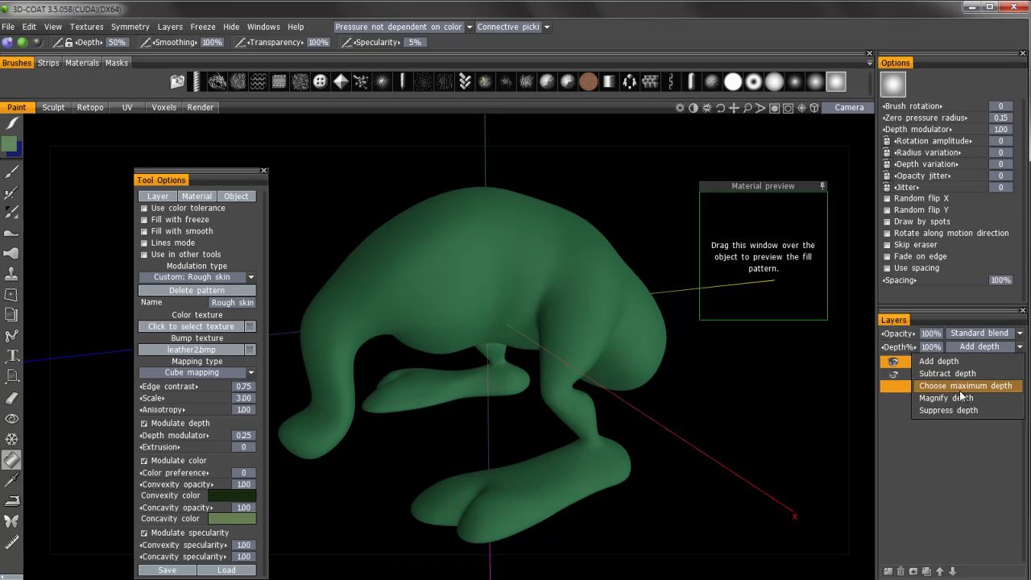
pyautogui.click(954, 414)
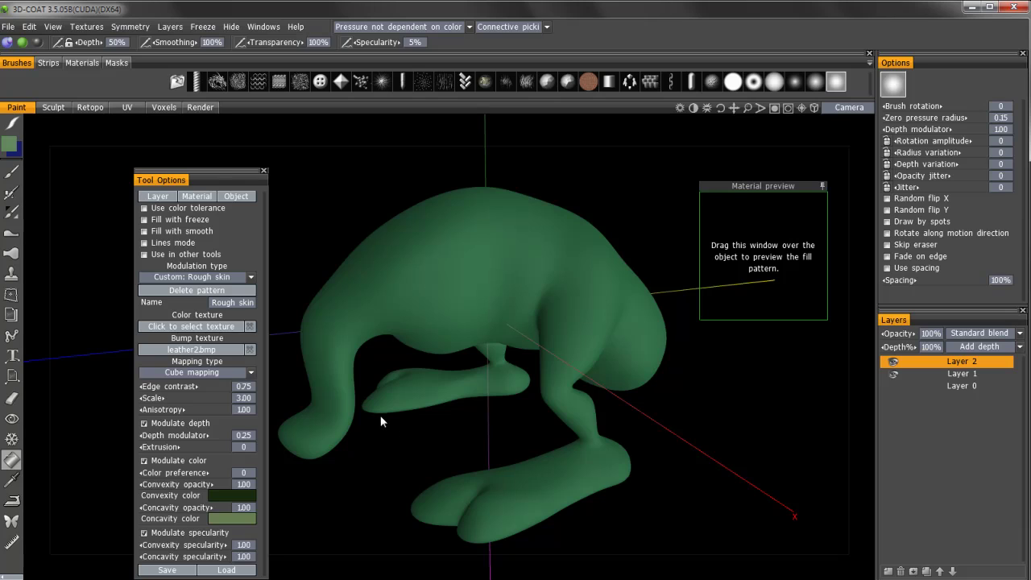
# Preview the rough skin pattern over the creature's body and set the fill depth to 100%
pyautogui.moveTo(183, 179); pyautogui.dragTo(153, 155)
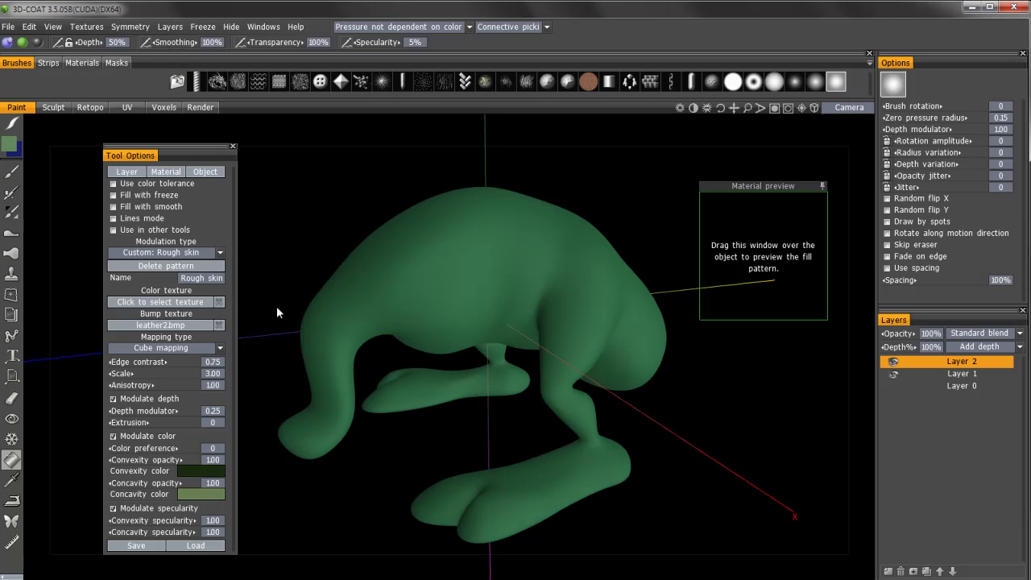
pyautogui.moveTo(724, 186); pyautogui.dragTo(516, 202)
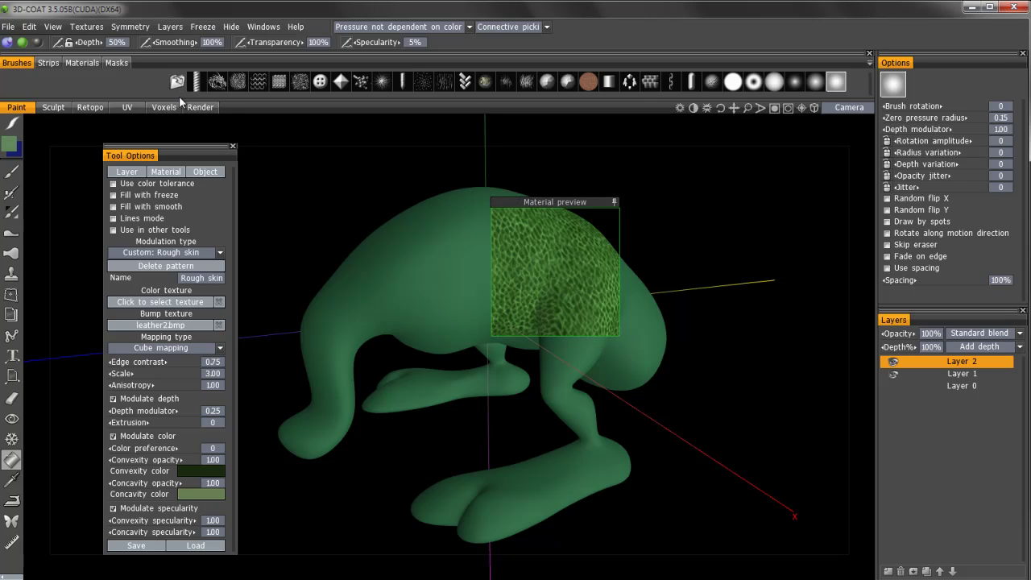
pyautogui.click(117, 42)
pyautogui.write('100')
pyautogui.press('Return')
# Move the material preview off the body and fill the creature with the Rough skin pattern on Layer 2
pyautogui.moveTo(538, 202); pyautogui.dragTo(670, 184)
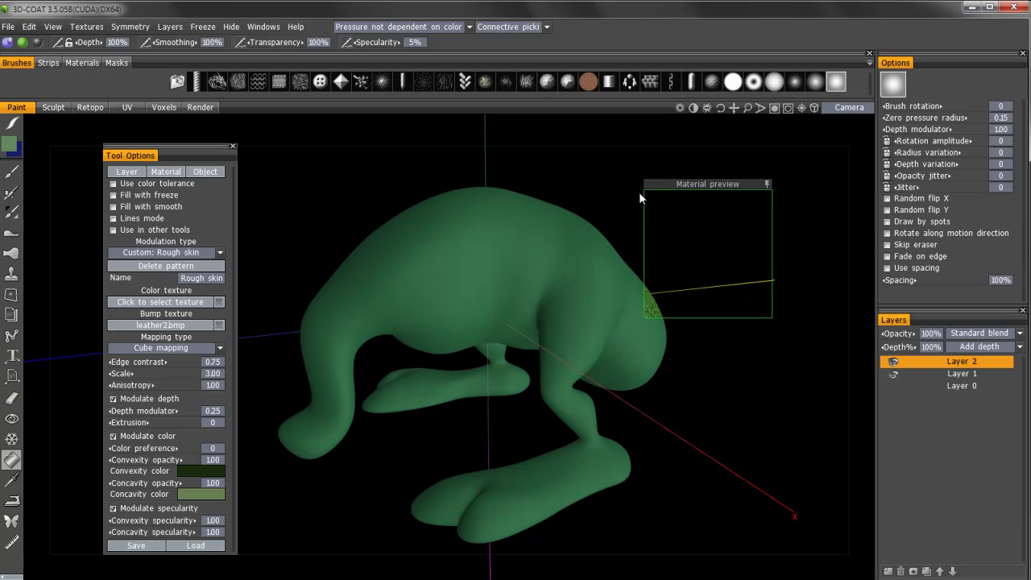
pyautogui.click(453, 269)
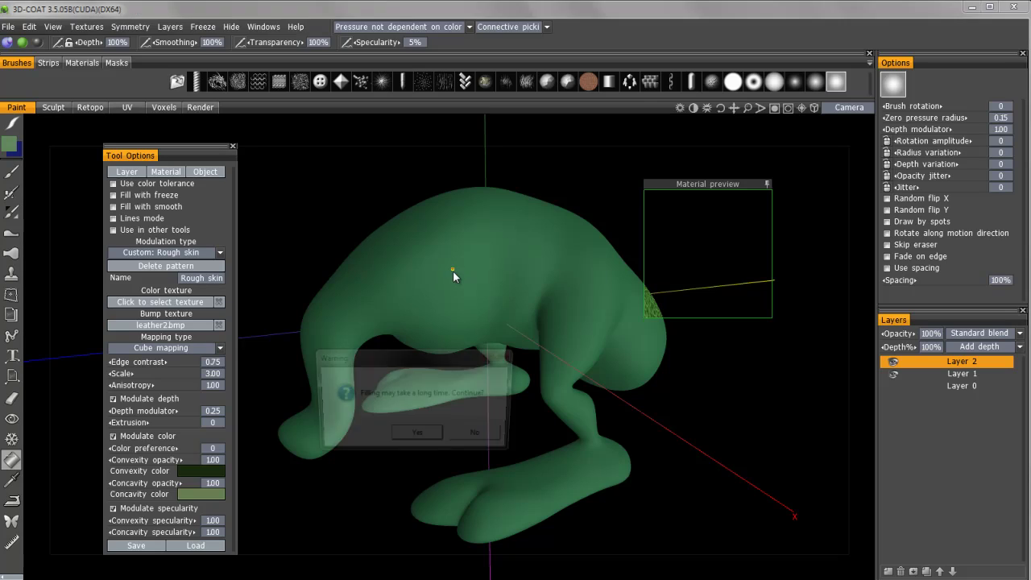
pyautogui.click(419, 436)
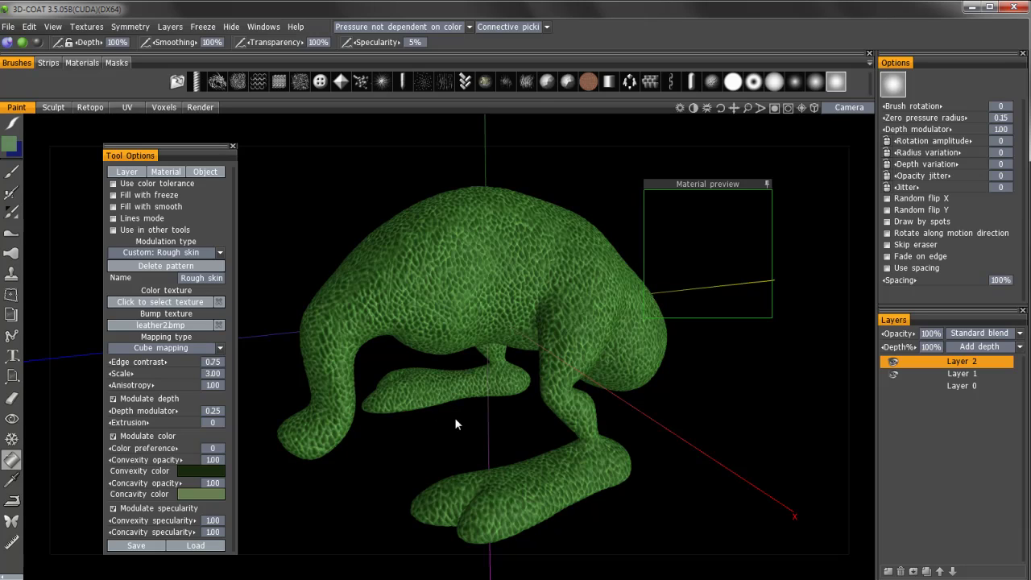
# Set Layer 2's opacity to 40%
pyautogui.keyDown('ctrl'); pyautogui.click(913, 376); pyautogui.keyUp('ctrl')
pyautogui.keyDown('ctrl'); pyautogui.click(913, 375); pyautogui.keyUp('ctrl')
pyautogui.click(931, 332)
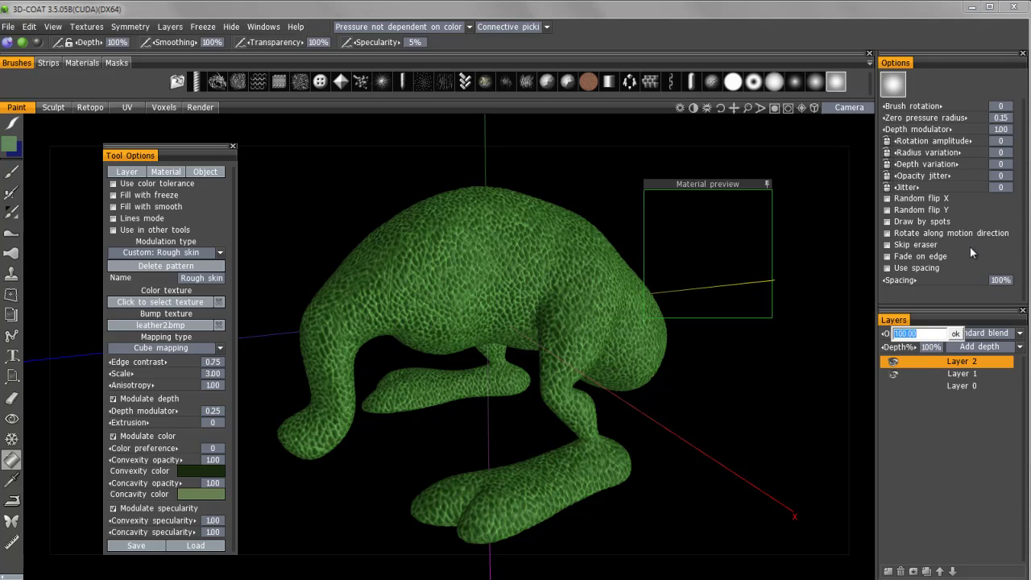
pyautogui.press('Return')
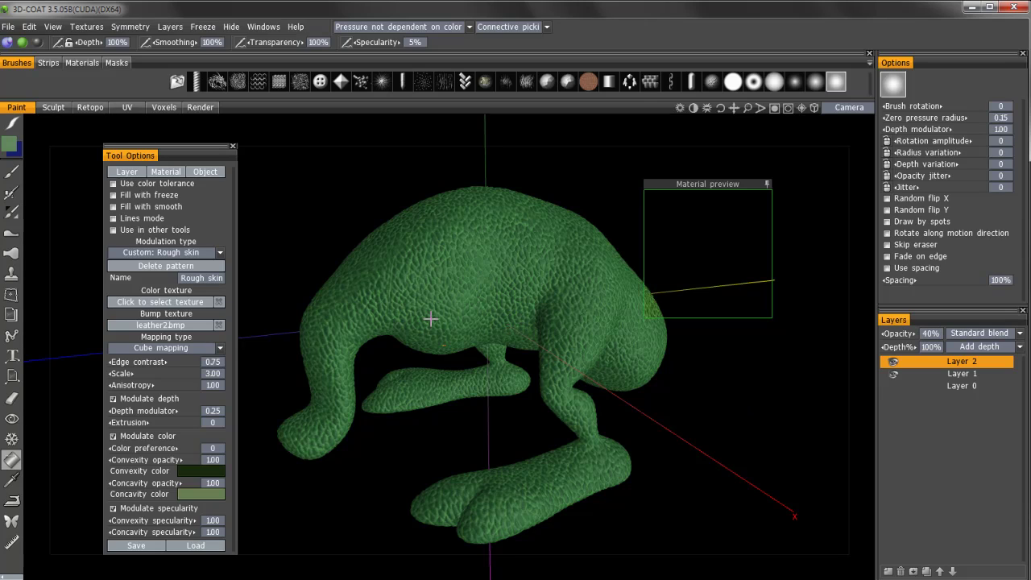
pyautogui.moveTo(463, 247); pyautogui.dragTo(419, 296, button='right')
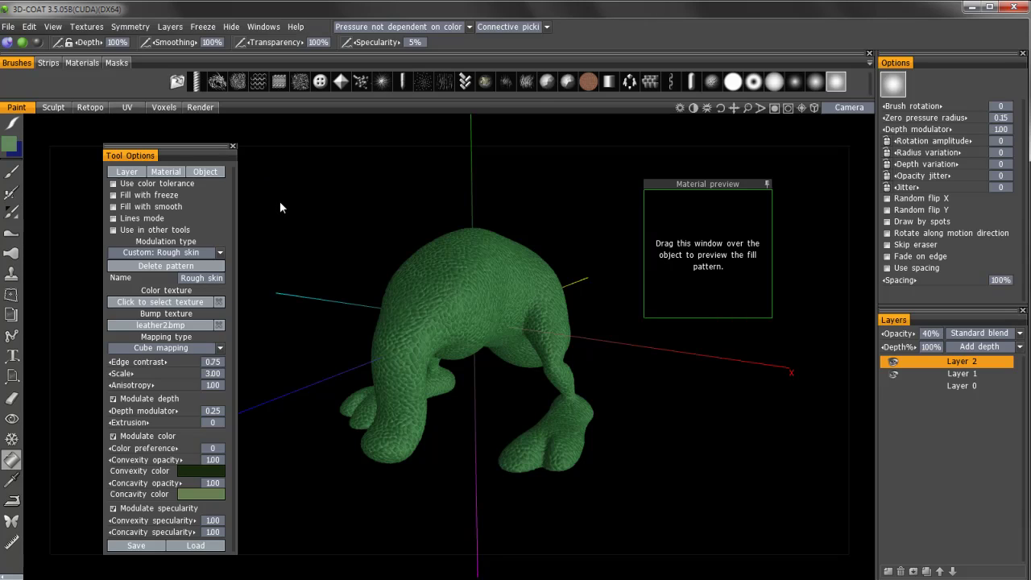
# Start sending the model back to its original application with the export resolution set to low-poly mesh
pyautogui.click(8, 27)
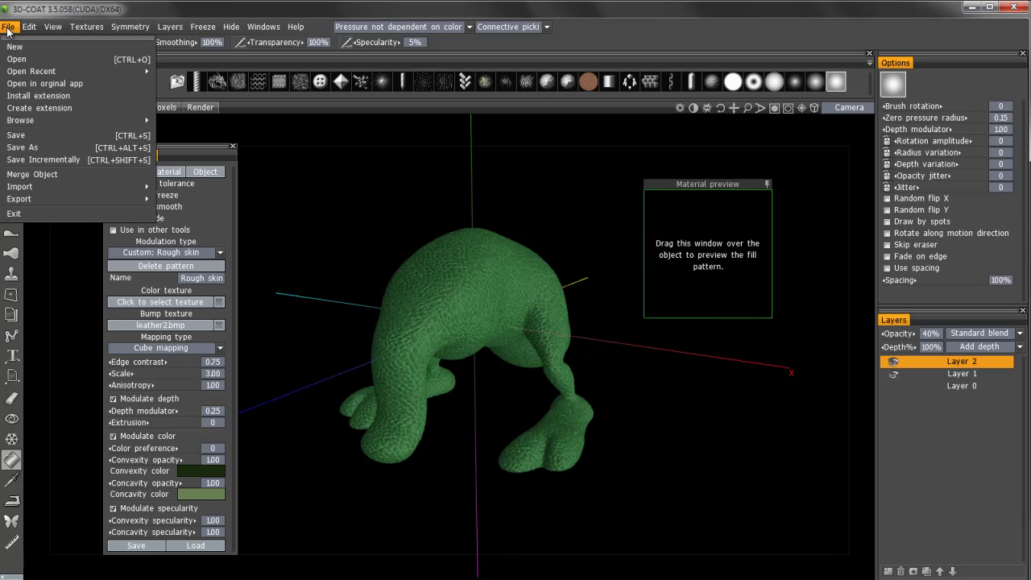
pyautogui.click(50, 85)
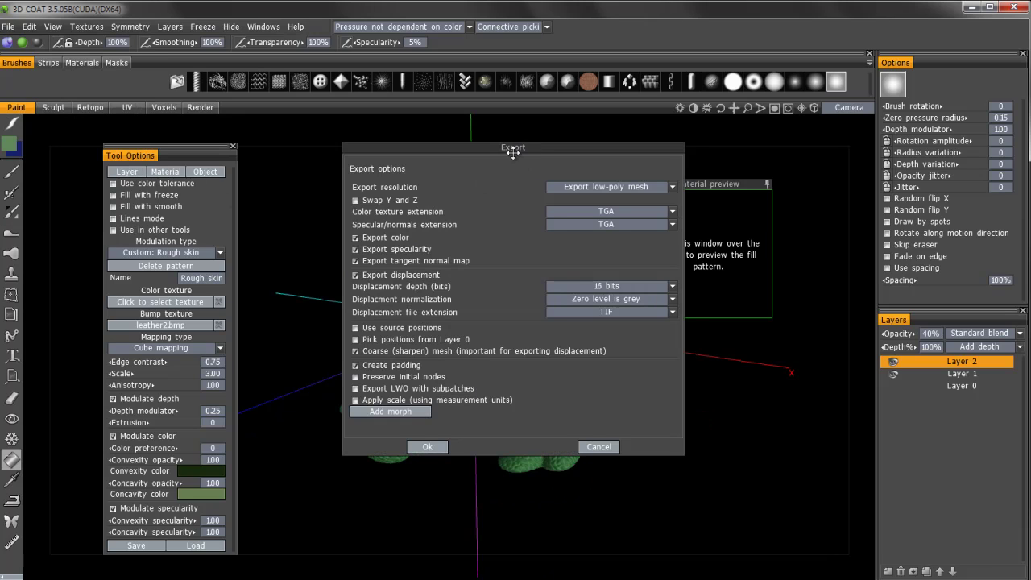
pyautogui.moveTo(520, 147); pyautogui.dragTo(486, 157)
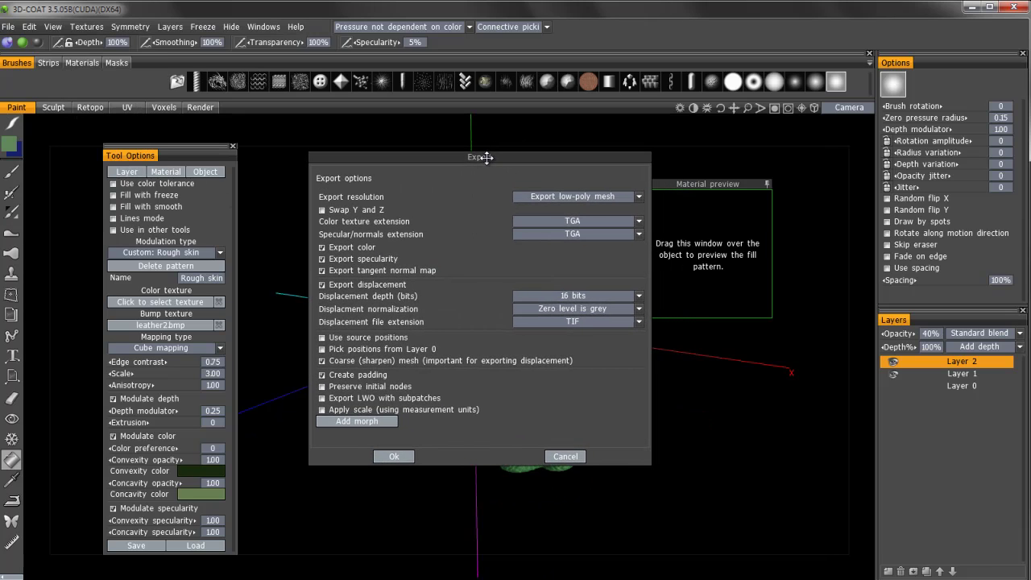
pyautogui.click(568, 196)
pyautogui.click(566, 215)
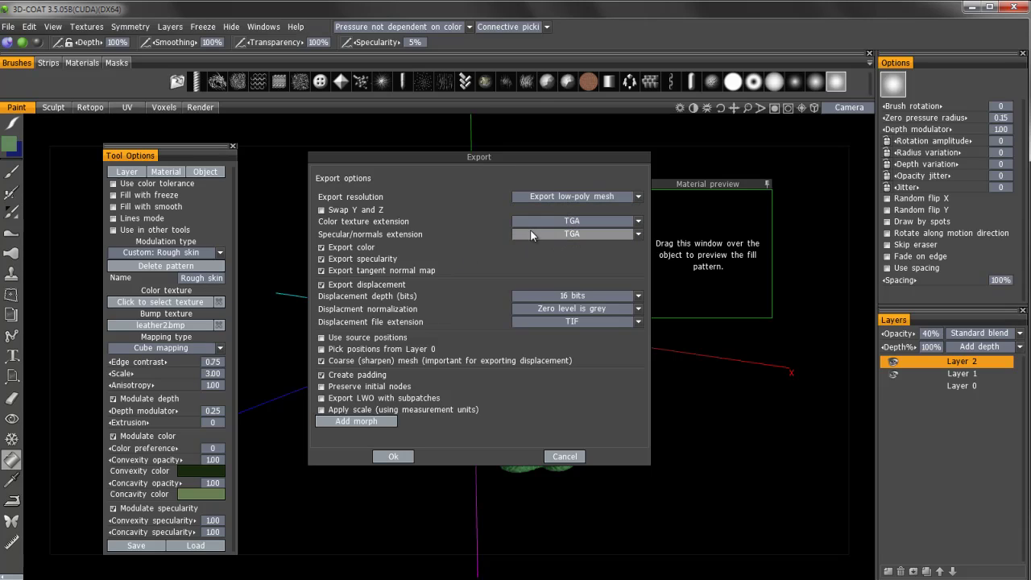
# Export with TGA colour and specular/normals textures, 16-bit displacement and the coarse (sharpen) mesh option turned off
pyautogui.click(551, 222)
pyautogui.click(545, 236)
pyautogui.click(545, 236)
pyautogui.click(536, 250)
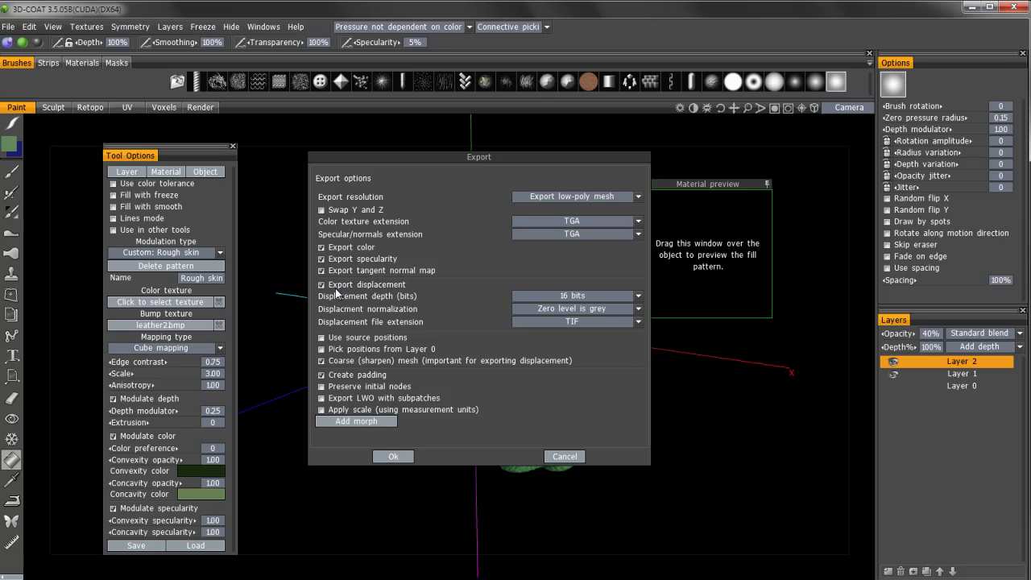
pyautogui.click(580, 295)
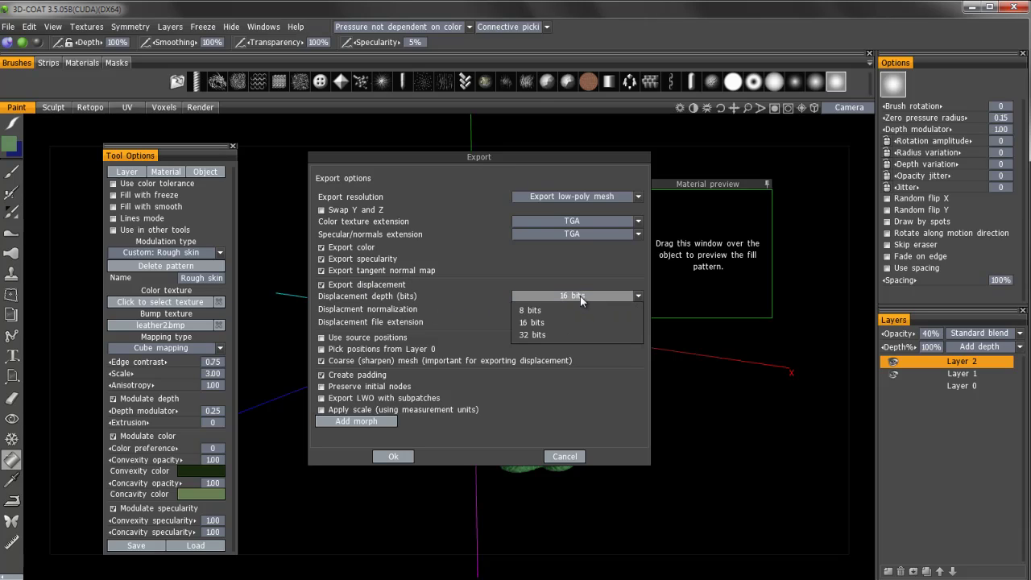
pyautogui.click(540, 324)
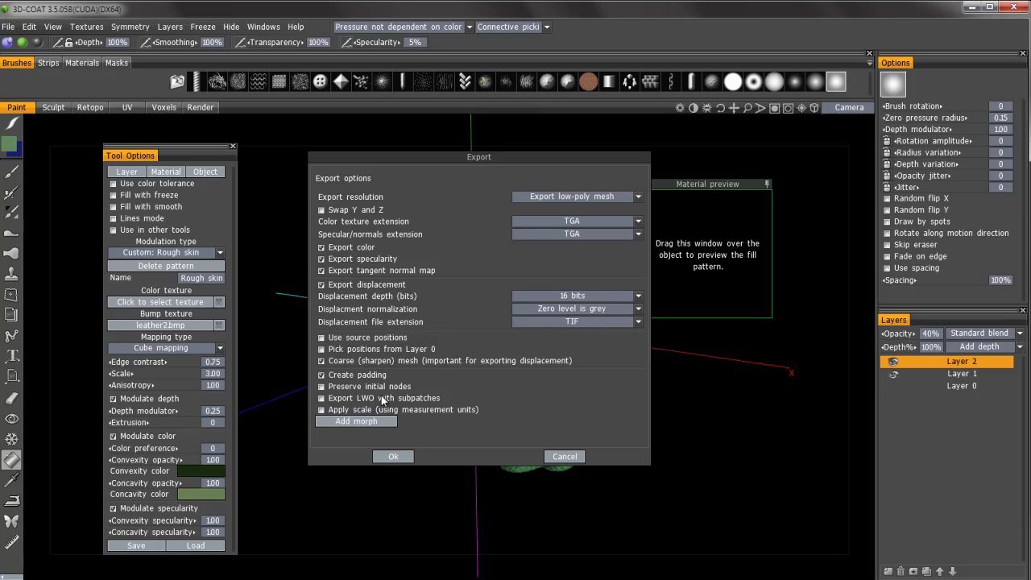
pyautogui.click(322, 362)
pyautogui.click(395, 457)
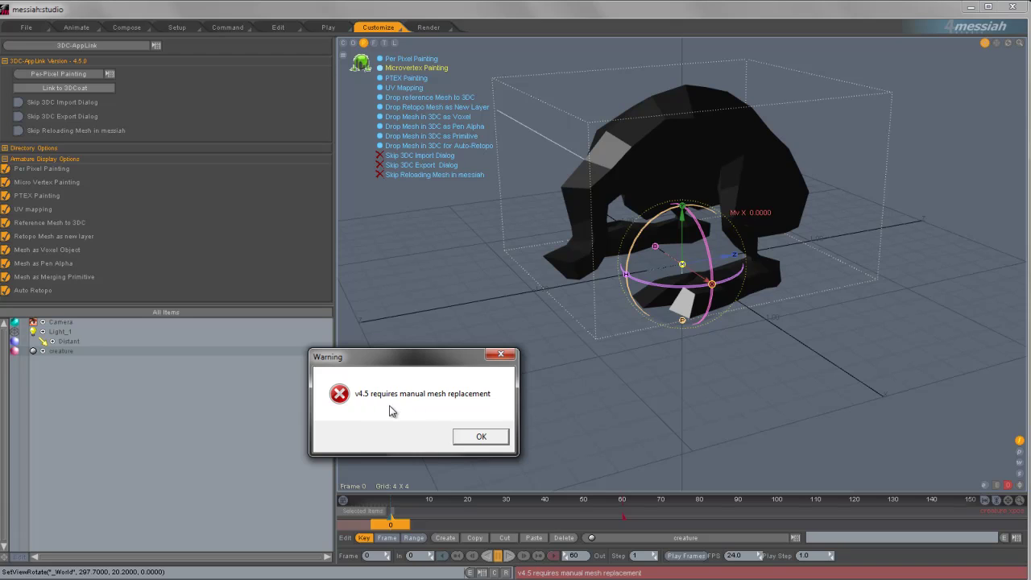
# In messiah:studio, dismiss the warning and replace the creature object with creature.lwo from the AppLink project's Objects folder
pyautogui.click(475, 439)
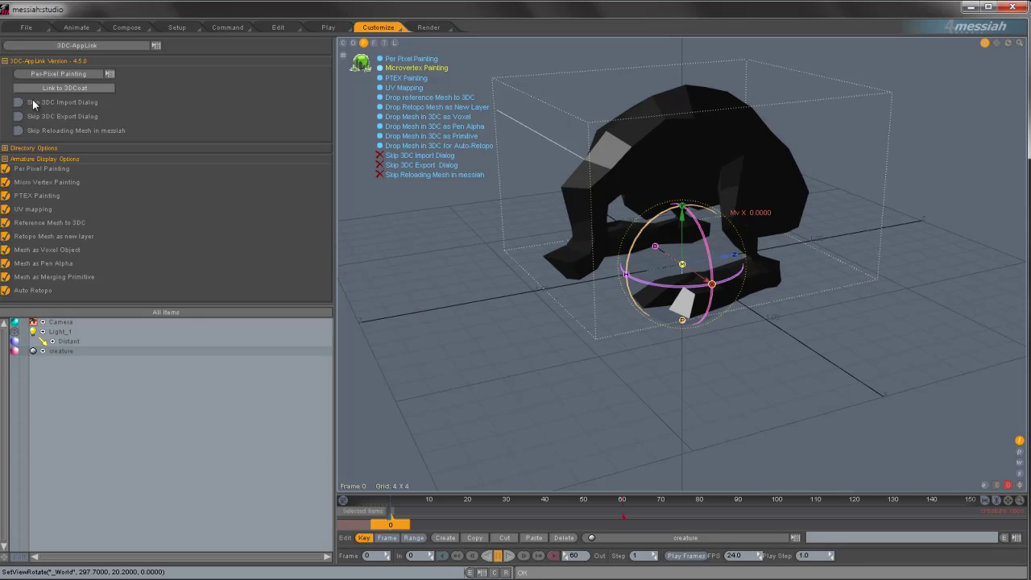
pyautogui.click(26, 27)
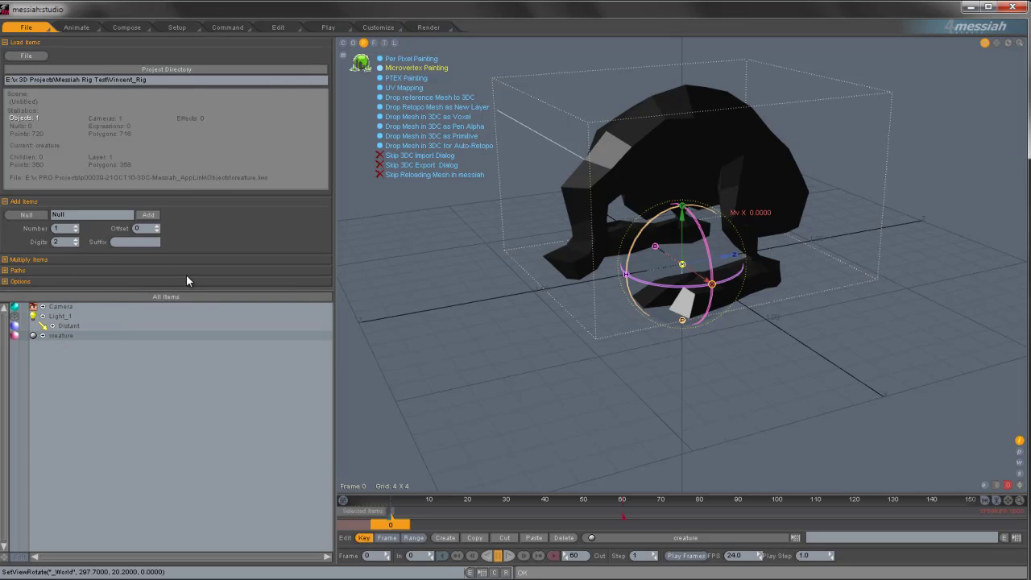
pyautogui.click(13, 262)
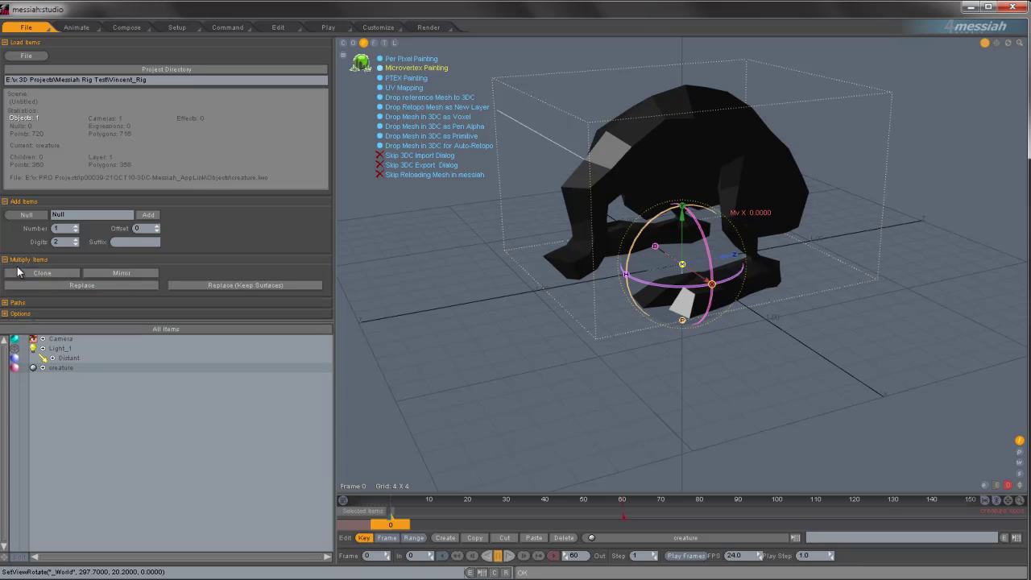
pyautogui.click(81, 285)
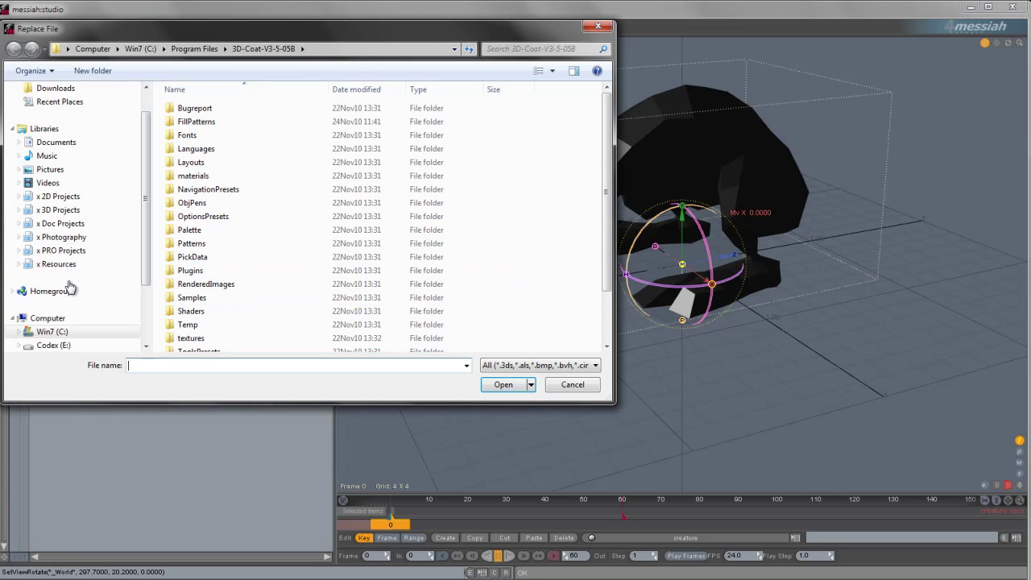
pyautogui.click(60, 250)
pyautogui.doubleClick(236, 180)
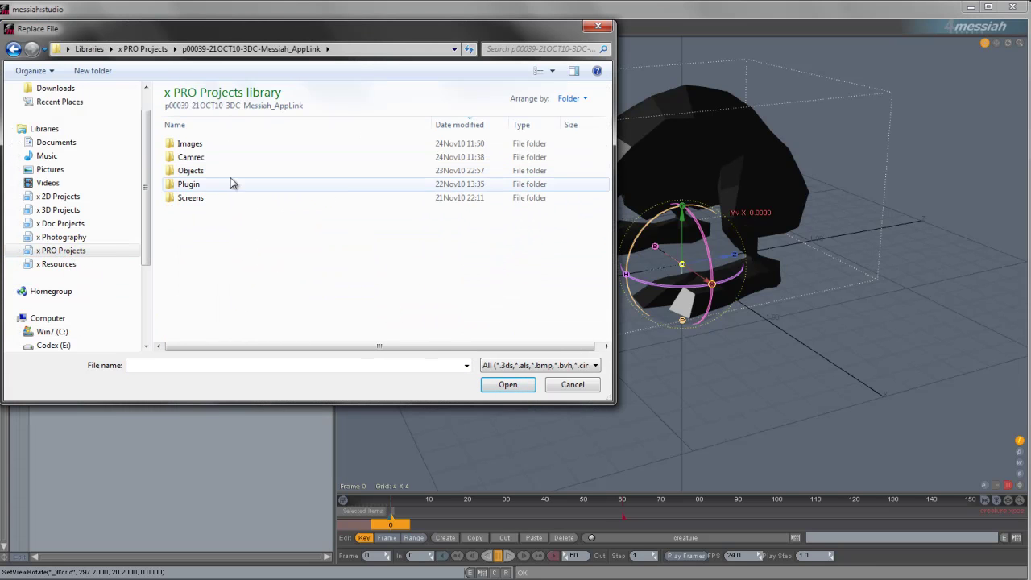
pyautogui.doubleClick(193, 171)
pyautogui.doubleClick(202, 144)
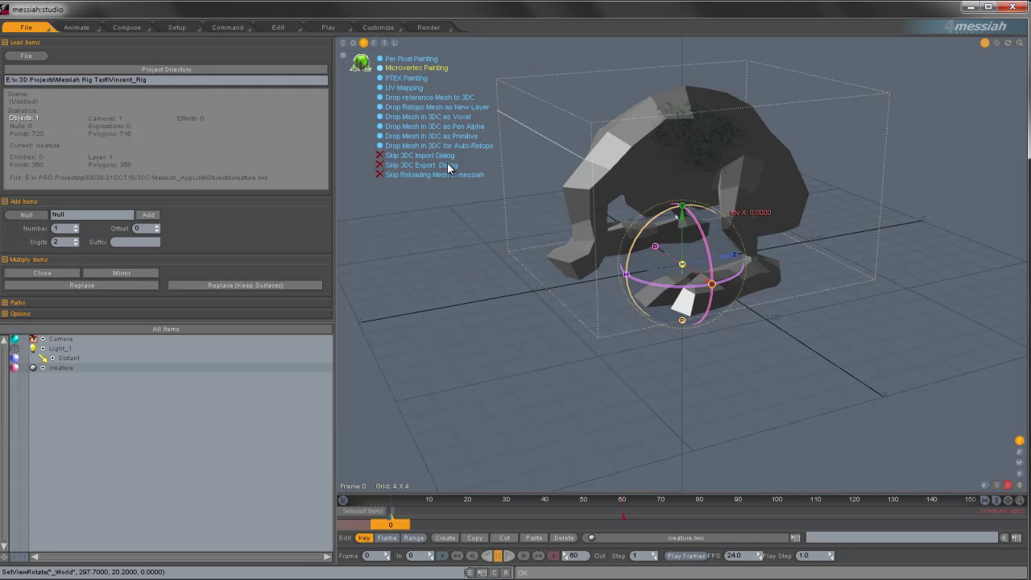
# Open the Default material's node network and enlarge the node area
pyautogui.moveTo(478, 257); pyautogui.dragTo(639, 192, button='middle')
pyautogui.moveTo(640, 193); pyautogui.dragTo(557, 168, button='right')
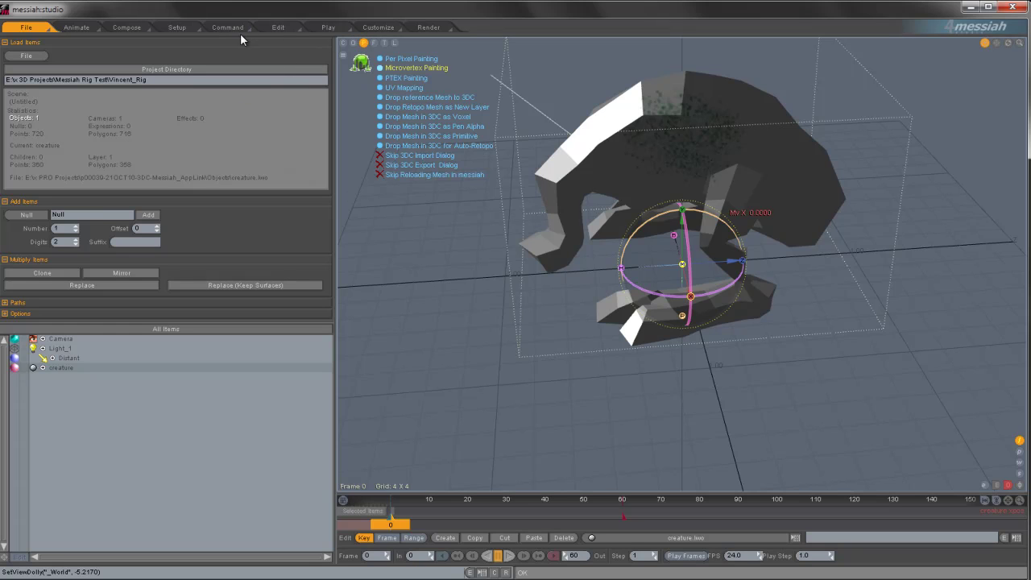
pyautogui.click(418, 28)
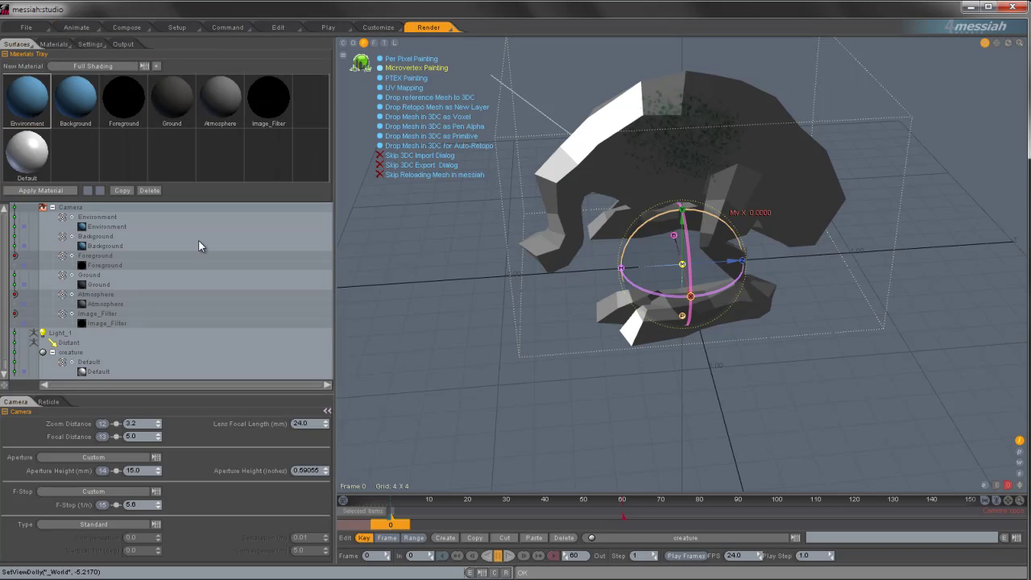
pyautogui.click(54, 44)
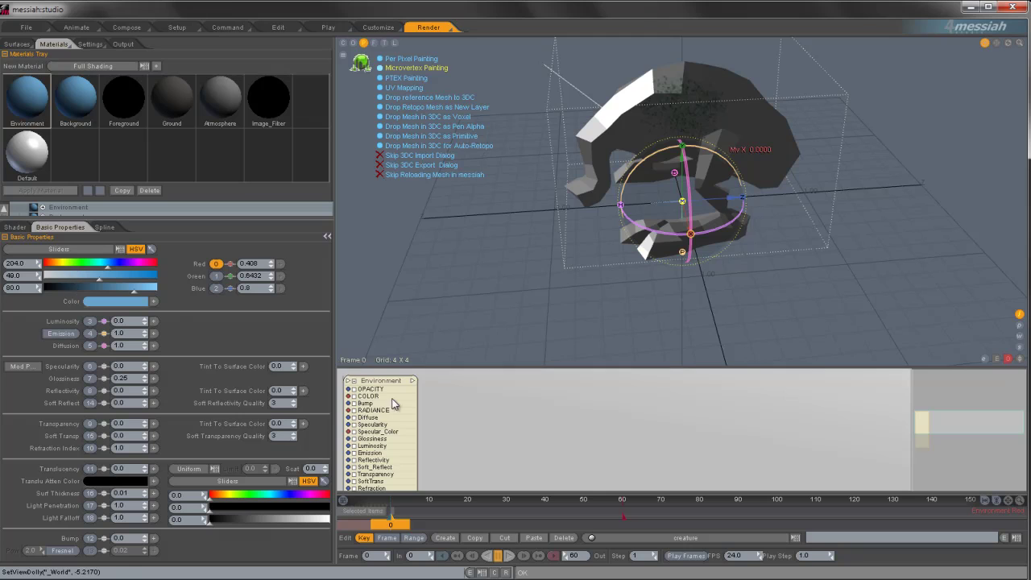
pyautogui.click(29, 153)
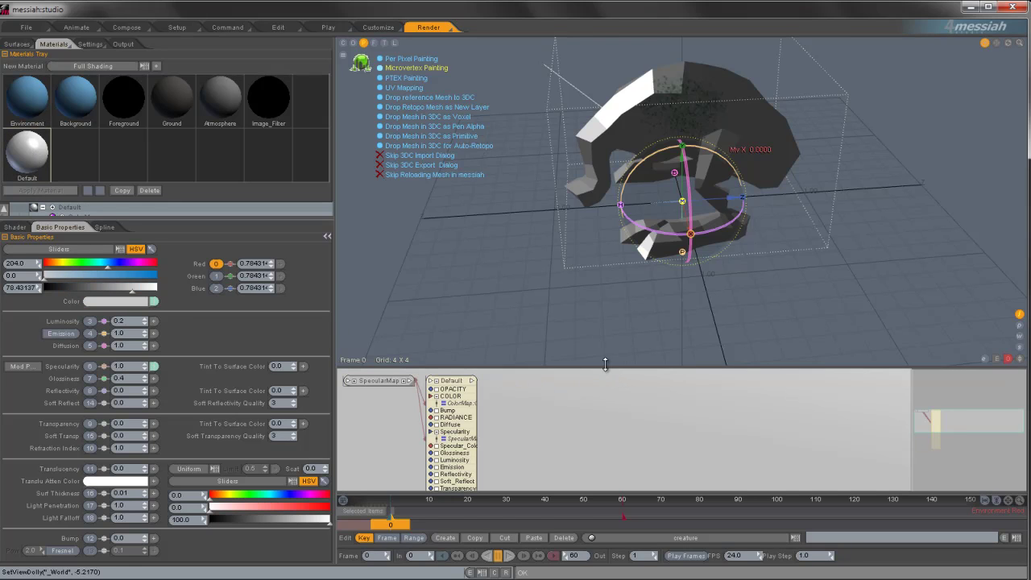
pyautogui.moveTo(606, 369); pyautogui.dragTo(594, 248)
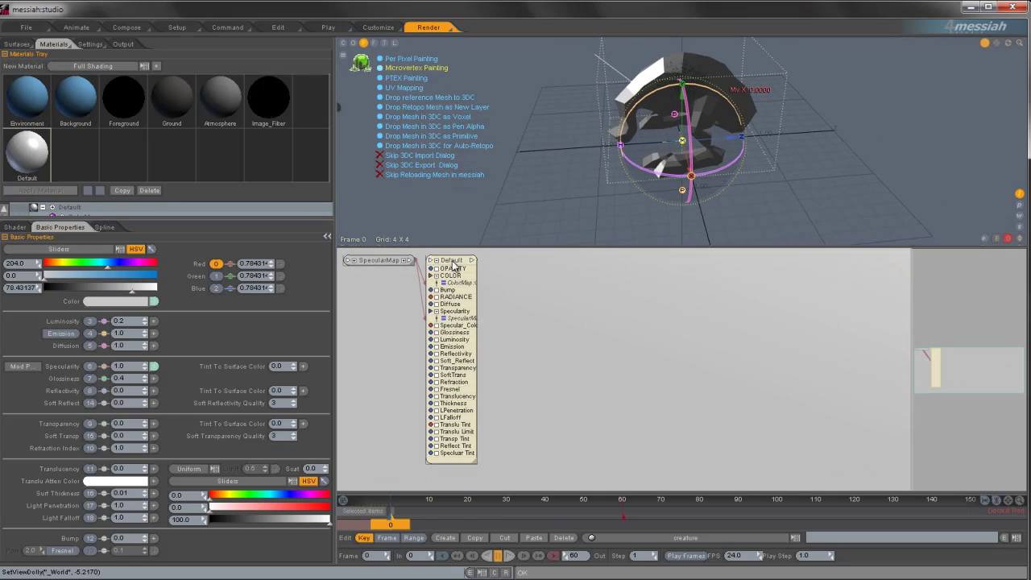
# Spread out the Default, SpecularMap and ColorMap nodes, leaving the ColorMap node selected
pyautogui.moveTo(451, 264); pyautogui.dragTo(690, 279)
pyautogui.moveTo(362, 266); pyautogui.dragTo(410, 361)
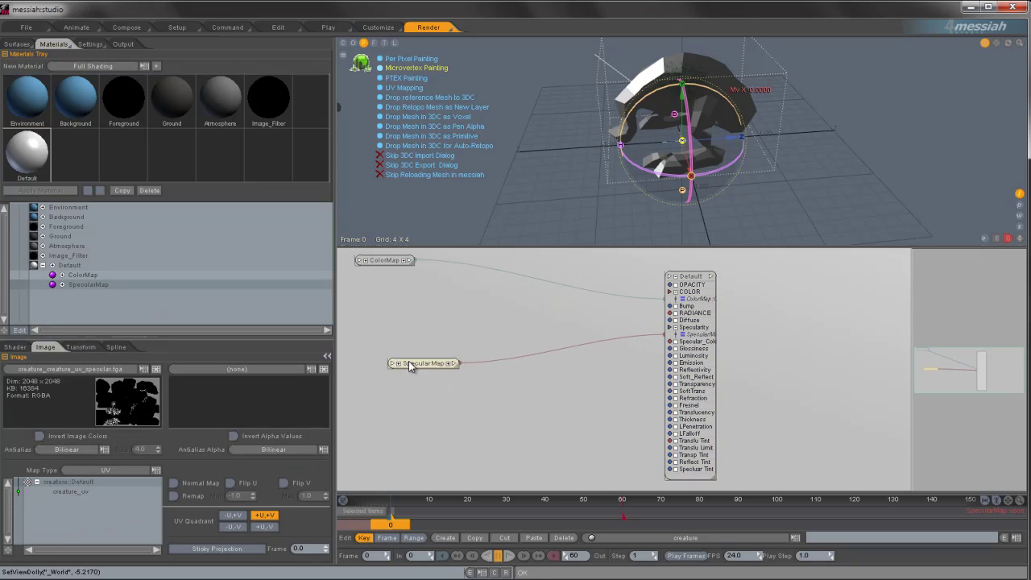
pyautogui.click(386, 262)
pyautogui.moveTo(413, 279); pyautogui.dragTo(410, 278)
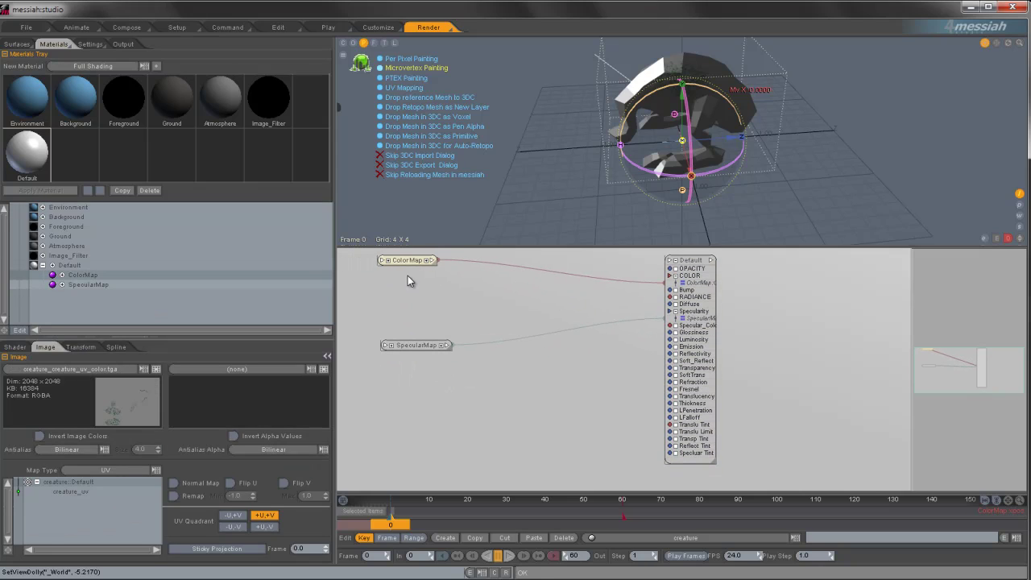
# Turn on automatic image reloading and reload the ColorMap image creature_creature_uv_color.tga
pyautogui.click(81, 369)
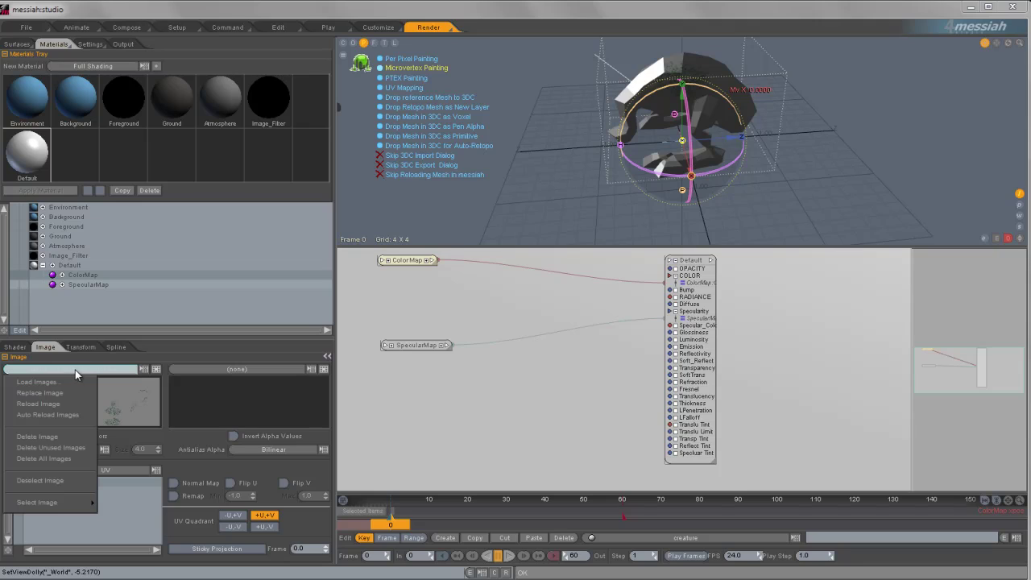
pyautogui.click(48, 415)
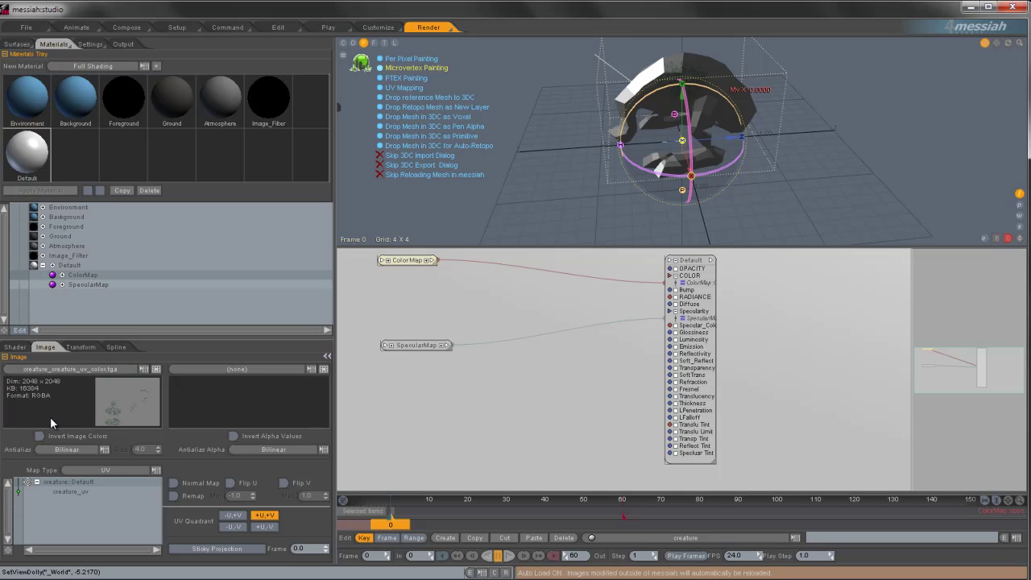
pyautogui.click(74, 370)
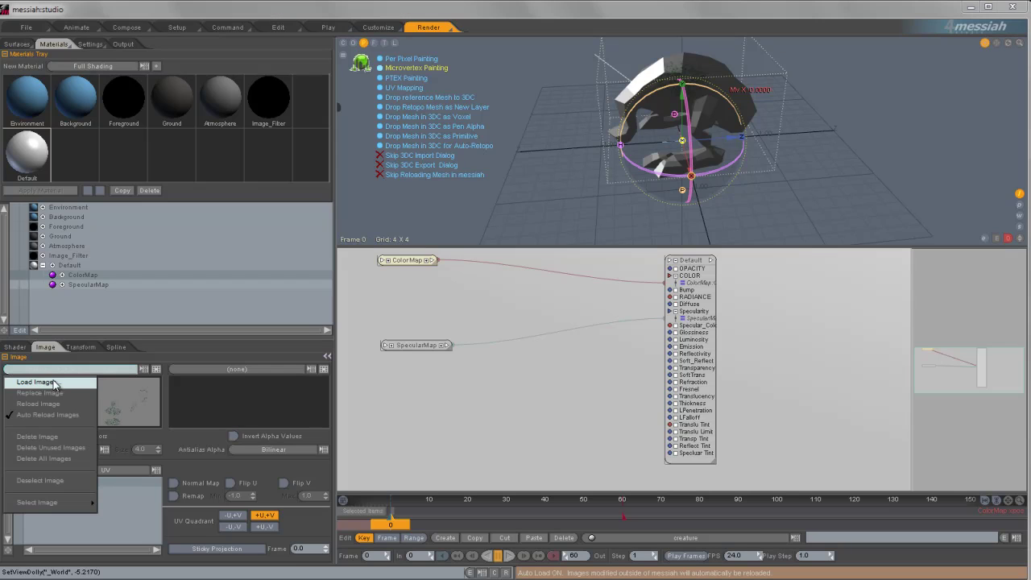
pyautogui.click(71, 404)
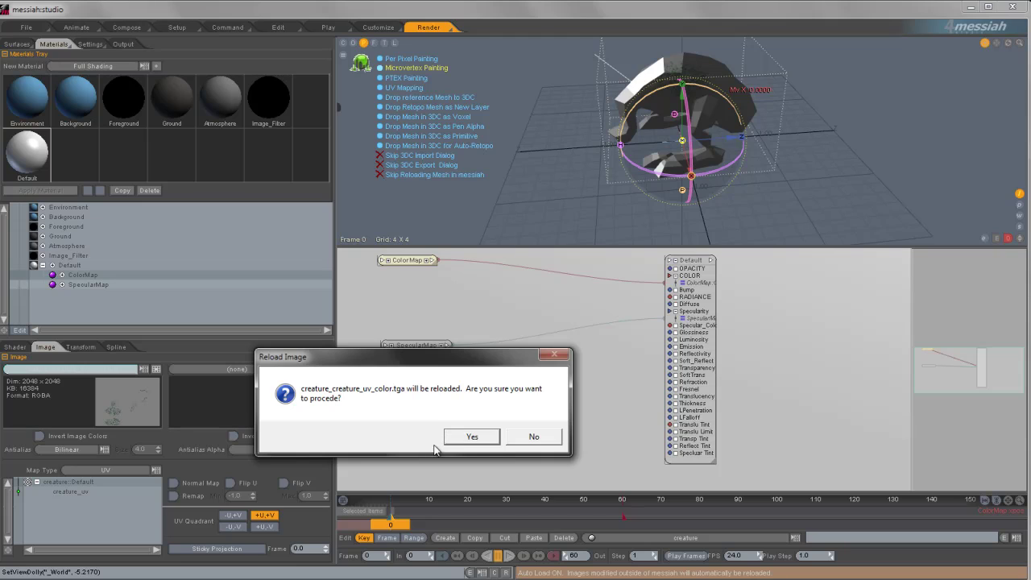
pyautogui.click(471, 437)
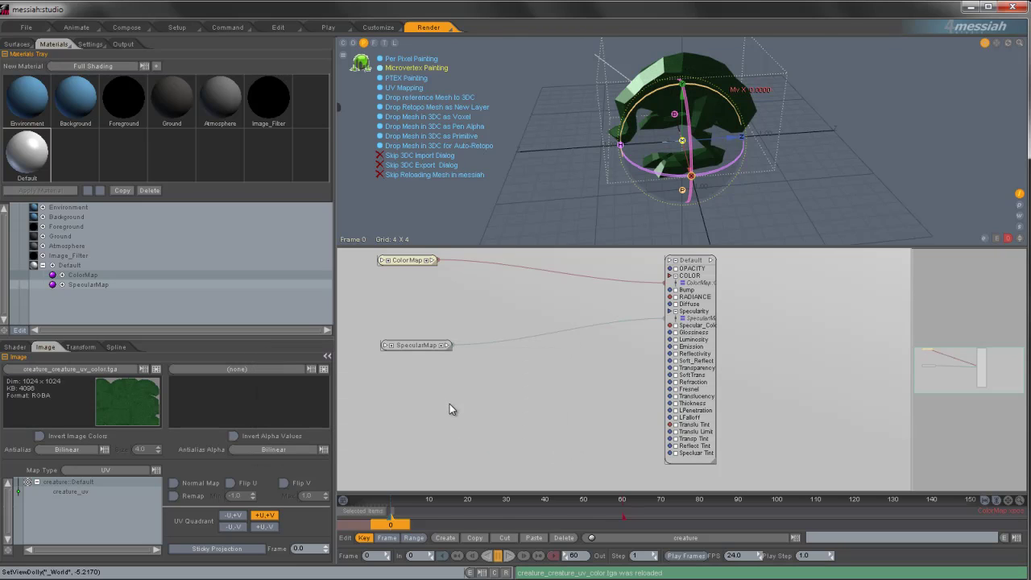
# Enlarge the 3D viewport and examine the retextured creature from closer up and other angles
pyautogui.keyDown('alt'); pyautogui.moveTo(710, 122); pyautogui.dragTo(639, 137); pyautogui.keyUp('alt')
pyautogui.moveTo(621, 244); pyautogui.dragTo(621, 424)
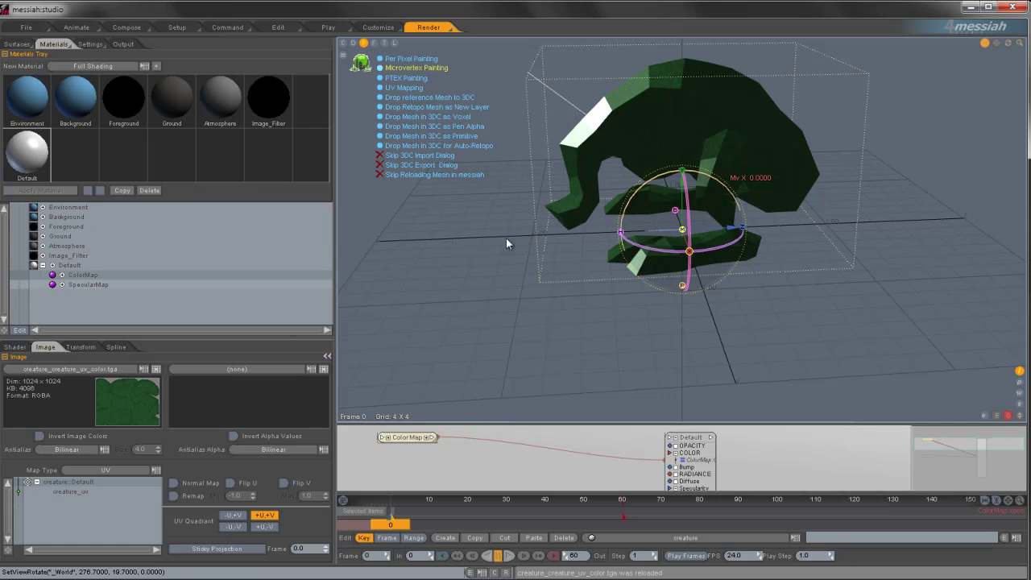
pyautogui.keyDown('ctrl'); pyautogui.keyDown('alt'); pyautogui.moveTo(573, 202); pyautogui.dragTo(569, 131); pyautogui.keyUp('alt'); pyautogui.keyUp('ctrl')
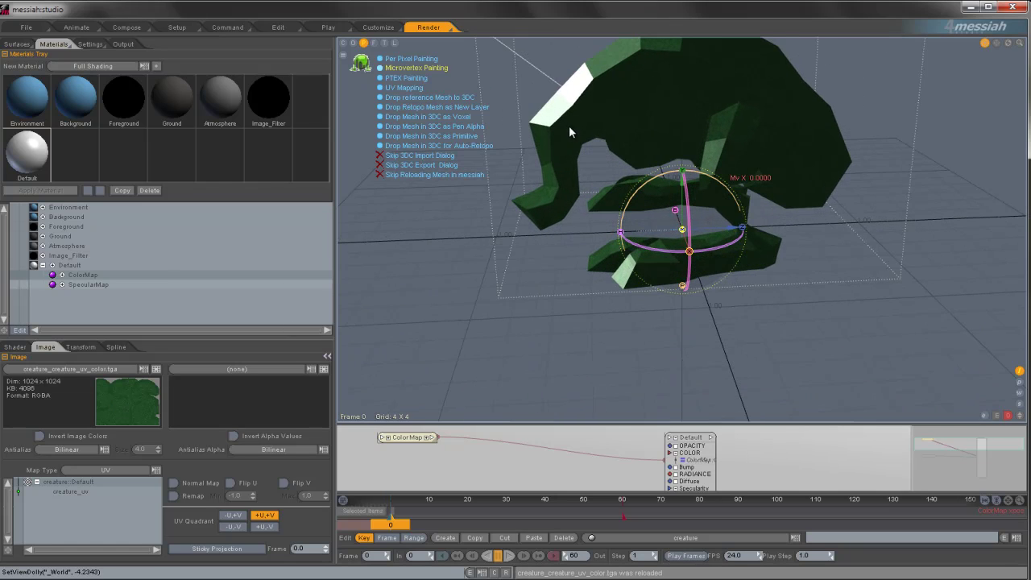
pyautogui.keyDown('alt'); pyautogui.moveTo(565, 171); pyautogui.dragTo(552, 146); pyautogui.keyUp('alt')
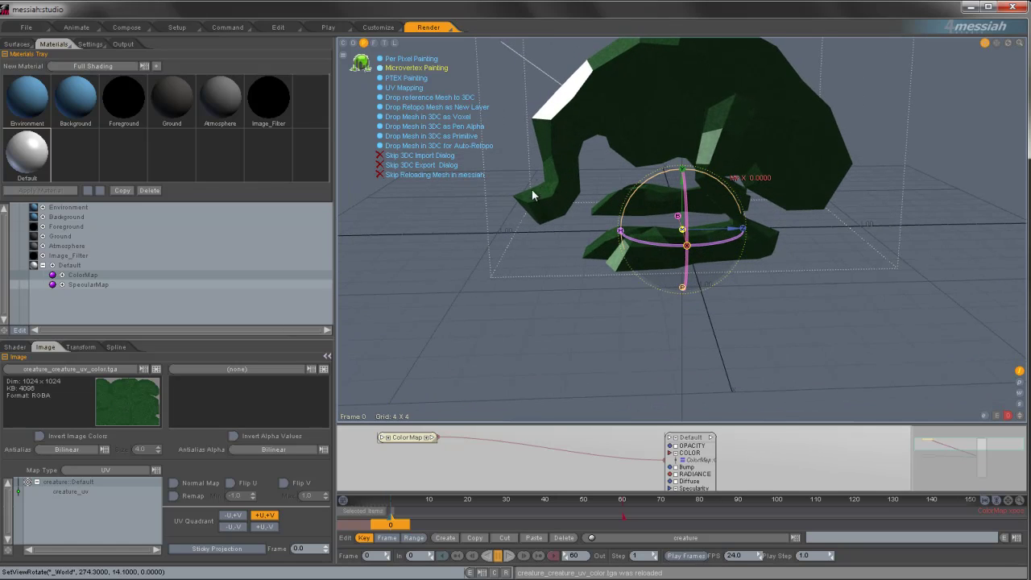